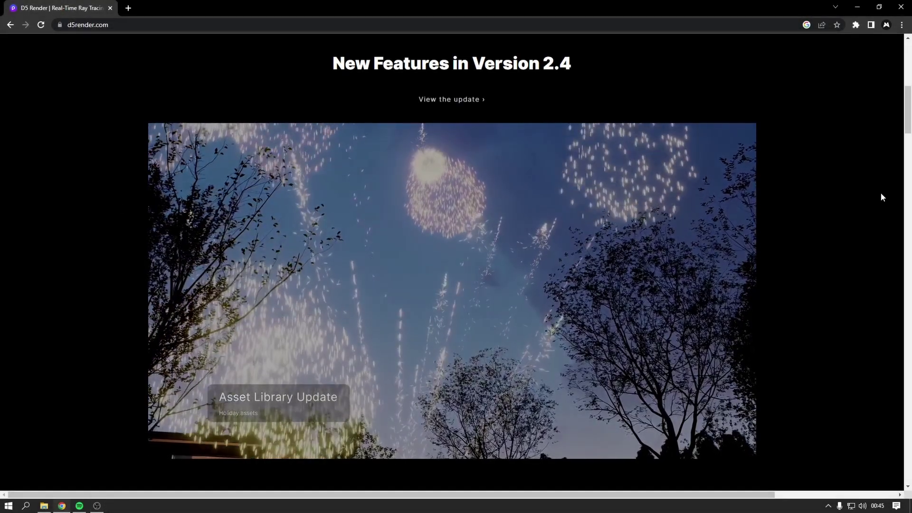
Step: Scroll through the D5 Render home page's Real-time Rendering and Version 2.4 sections
drag(908, 116, 909, 66)
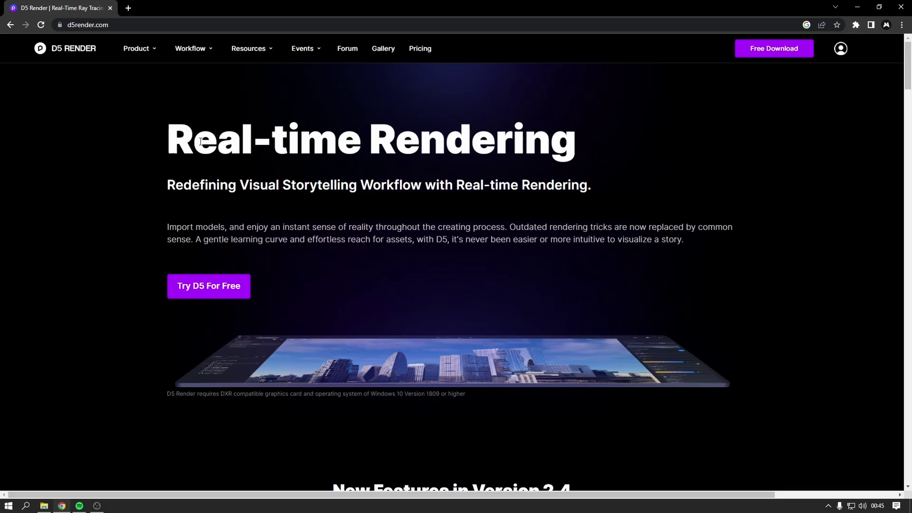
drag(908, 70, 908, 115)
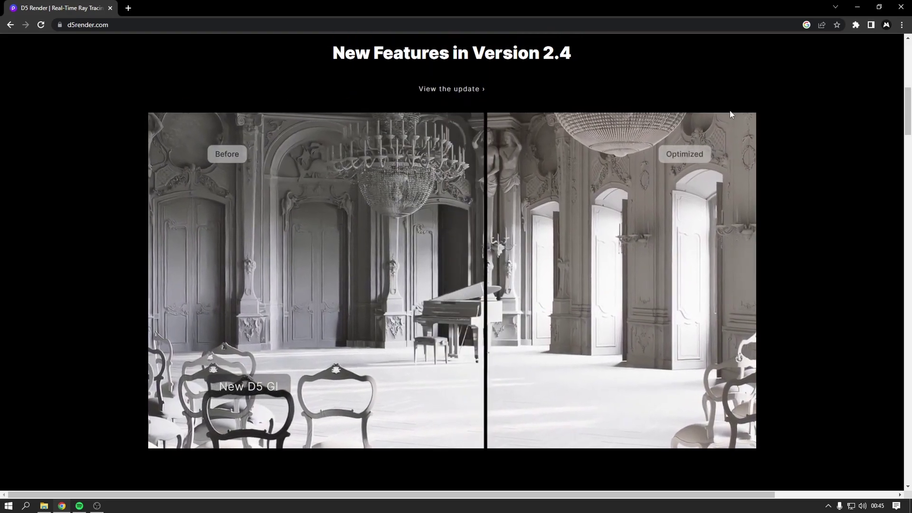
drag(909, 108, 910, 59)
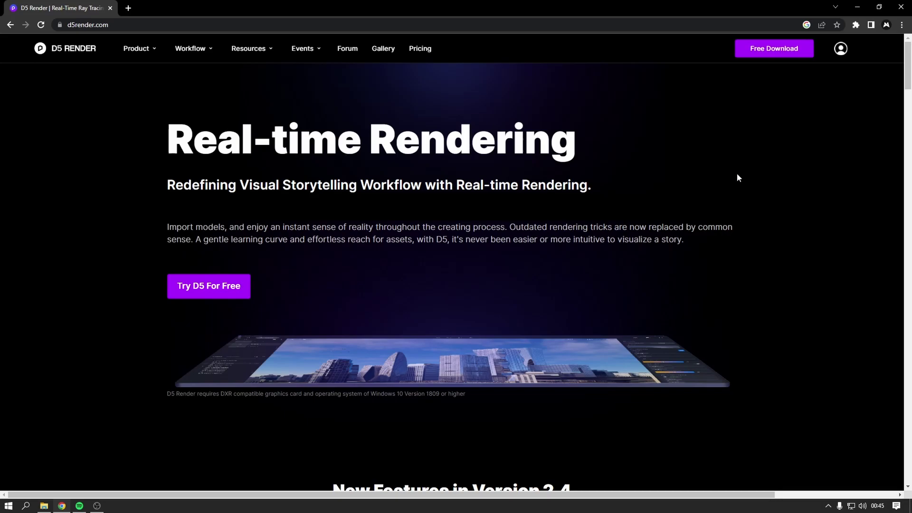
drag(909, 70, 910, 109)
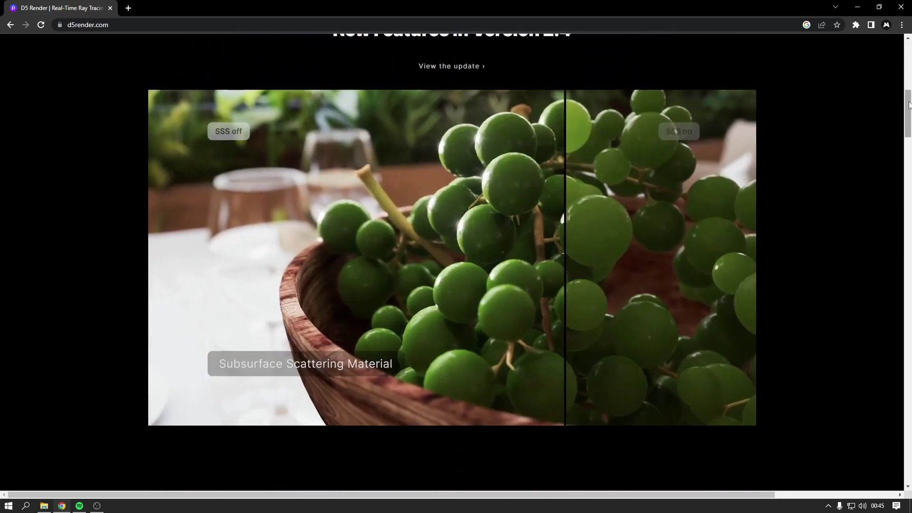
drag(910, 110, 906, 67)
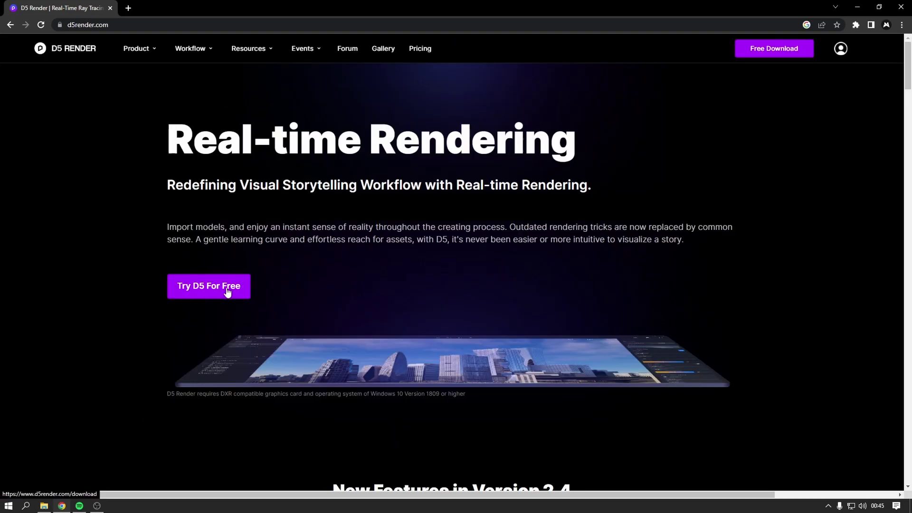
Step: Start the D5 Render installer download, cancel it, and close the download tab
click(171, 8)
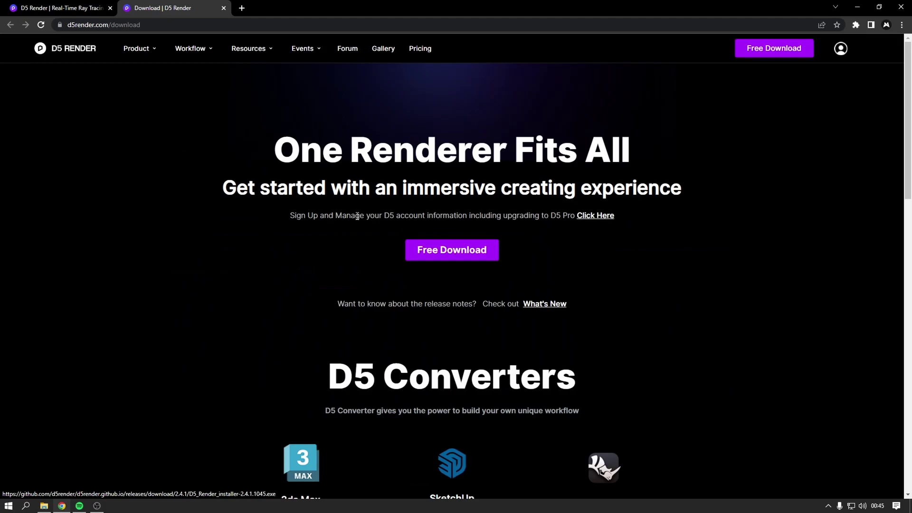
click(467, 251)
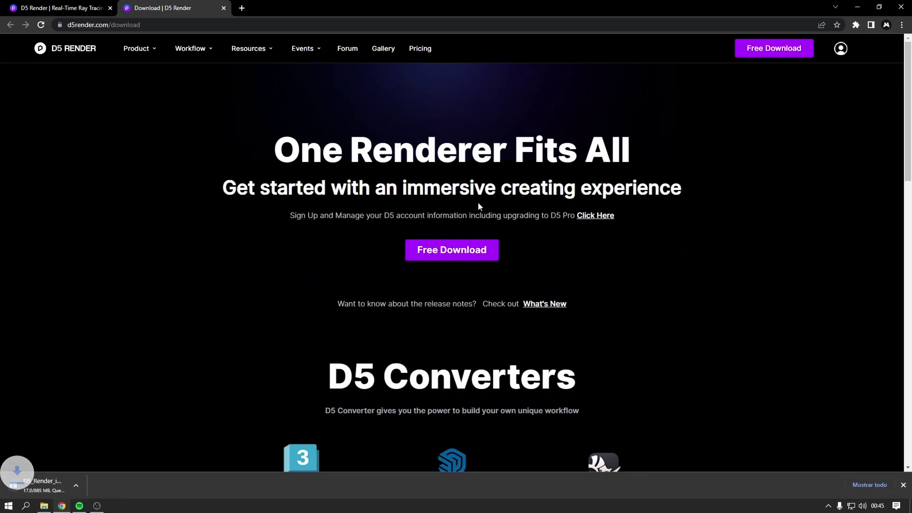
click(104, 484)
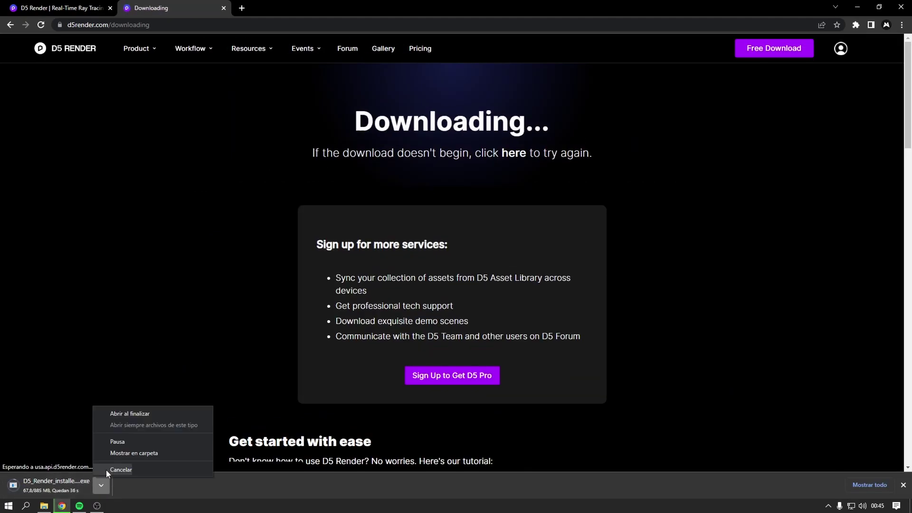
click(124, 470)
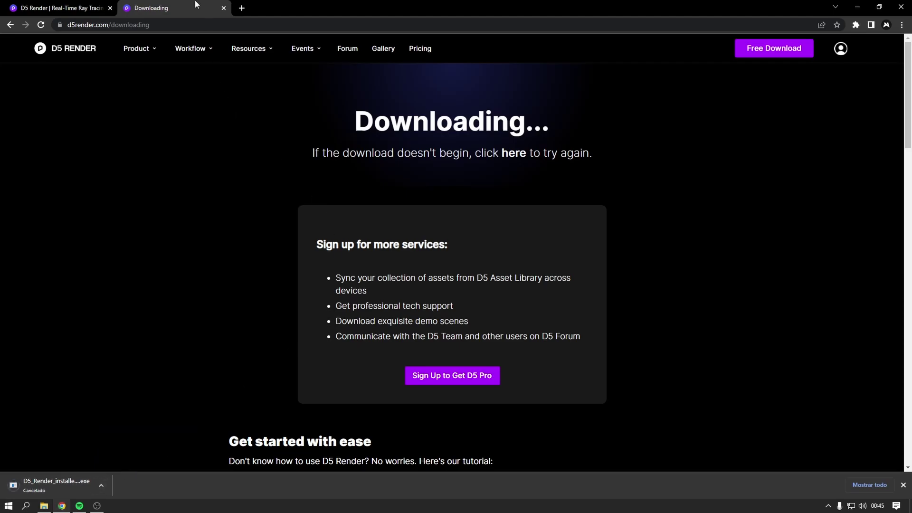
click(223, 8)
mouse_move(193, 49)
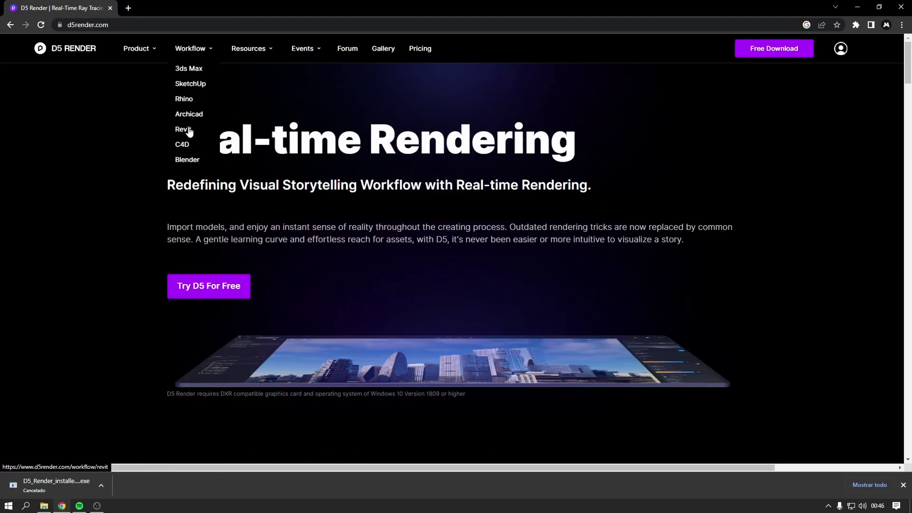
Step: Download the D5 Converter for Blender zip from the Blender workflow page
click(188, 160)
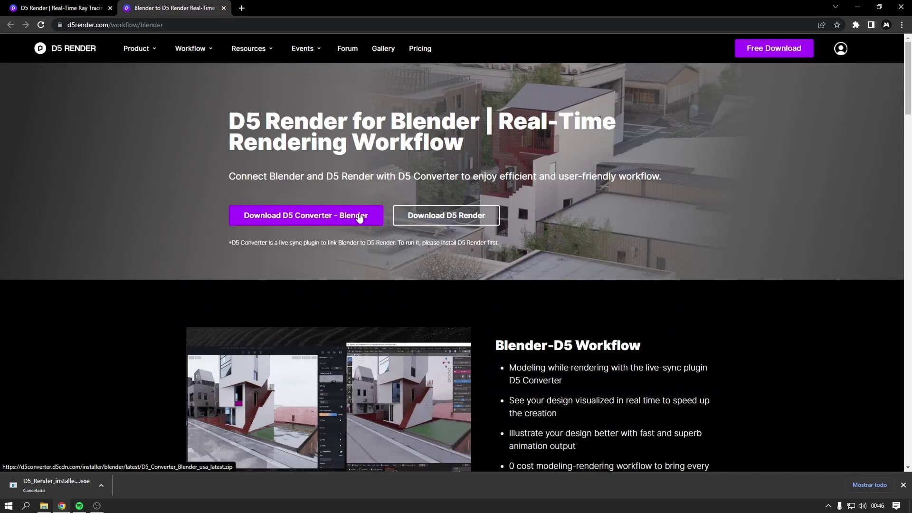
click(360, 217)
scroll(342, 287, down, 3)
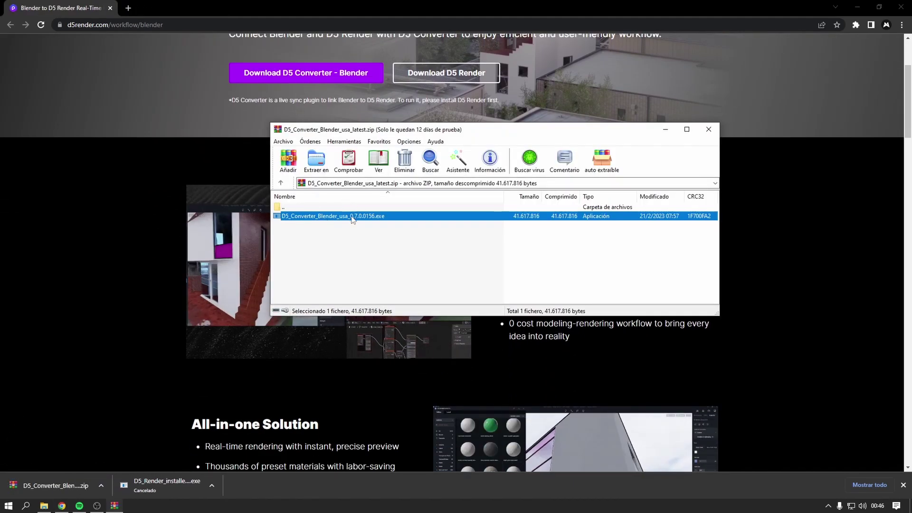
Step: Install the D5 Converter from the zip and open the D5RenderDemo.blend landscape in Blender
double_click(350, 218)
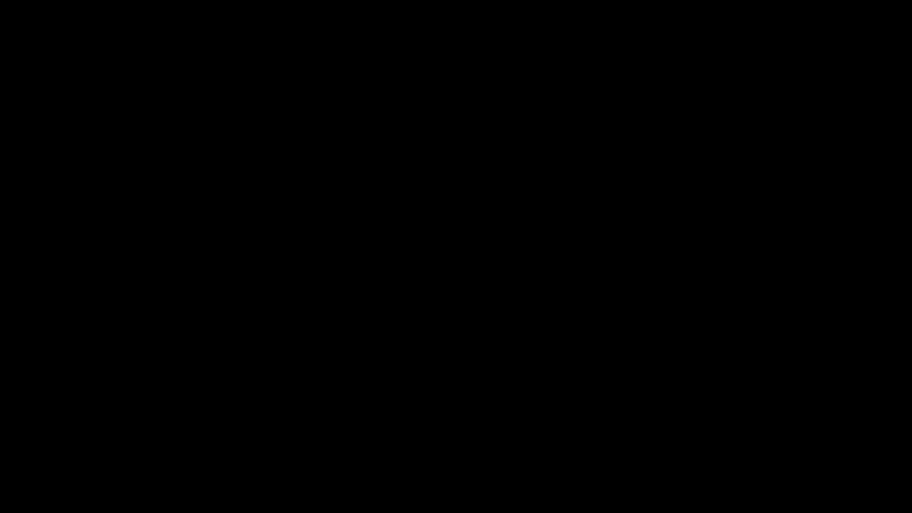
key(super)
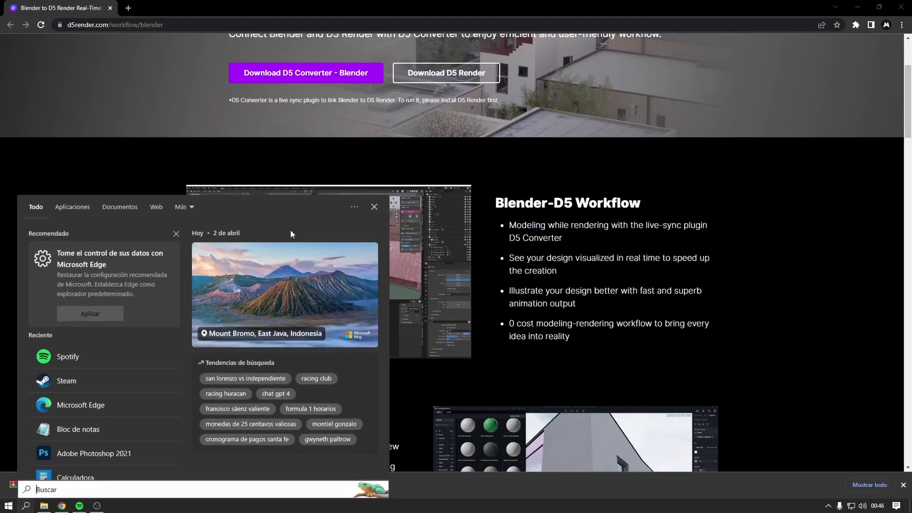
click(44, 505)
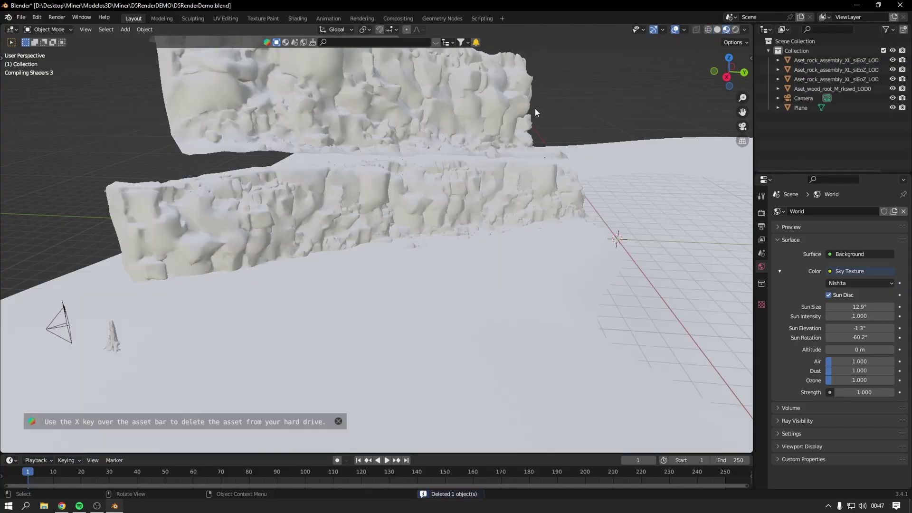
Step: Select the rock walls, the camera and the tree stump to inspect them
click(531, 114)
mouse_move(520, 135)
middle_down()
mouse_move(534, 136)
mouse_move(503, 169)
mouse_move(563, 136)
mouse_move(515, 211)
mouse_move(543, 211)
mouse_move(525, 207)
mouse_move(426, 278)
middle_up()
scroll(526, 200, up, 3)
scroll(527, 200, up, 3)
click(426, 279)
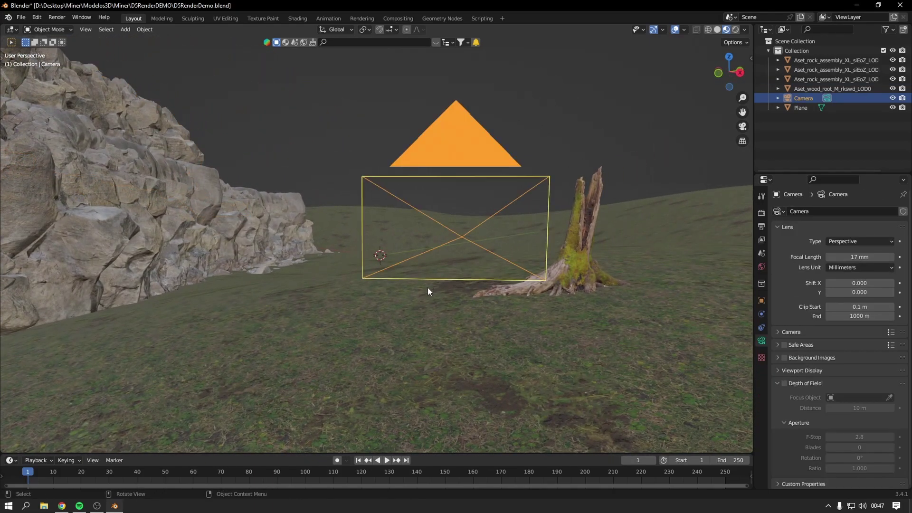
click(201, 238)
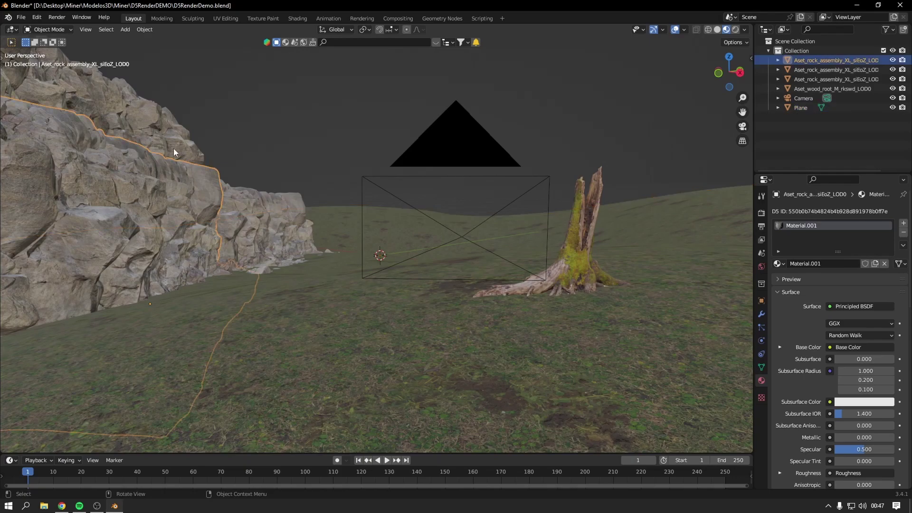
click(173, 149)
click(562, 261)
Step: Check the framing through the scene camera, then orbit back out to the third rock assembly
middle_drag(603, 271, 625, 224)
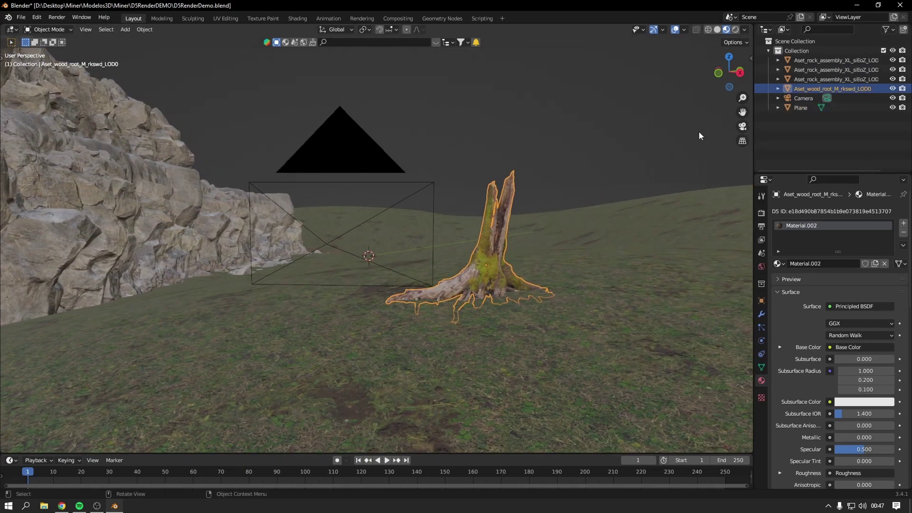
key(KP_0)
click(325, 216)
scroll(481, 208, down, 2)
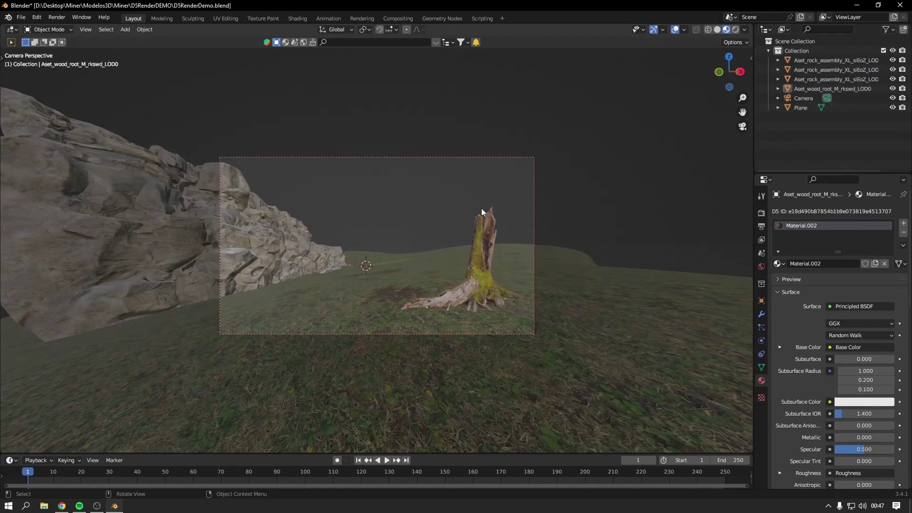
middle_drag(480, 208, 361, 152)
click(342, 157)
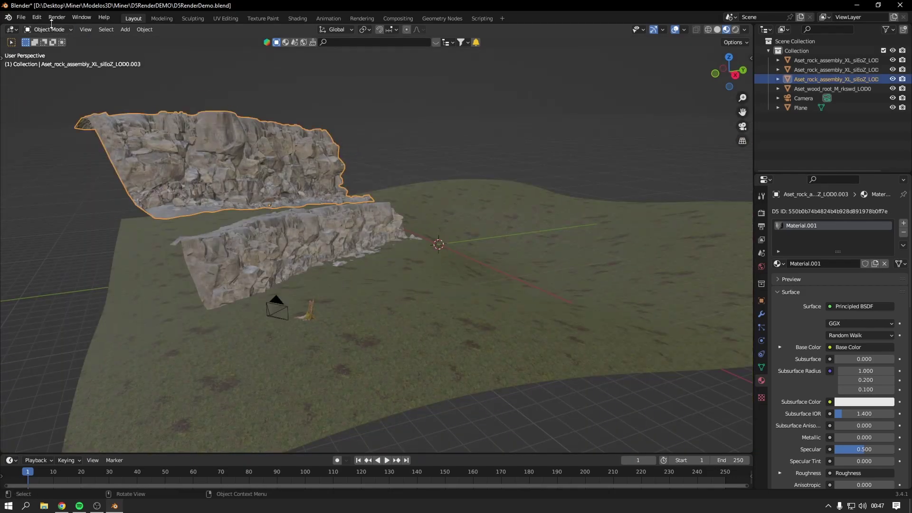
click(37, 17)
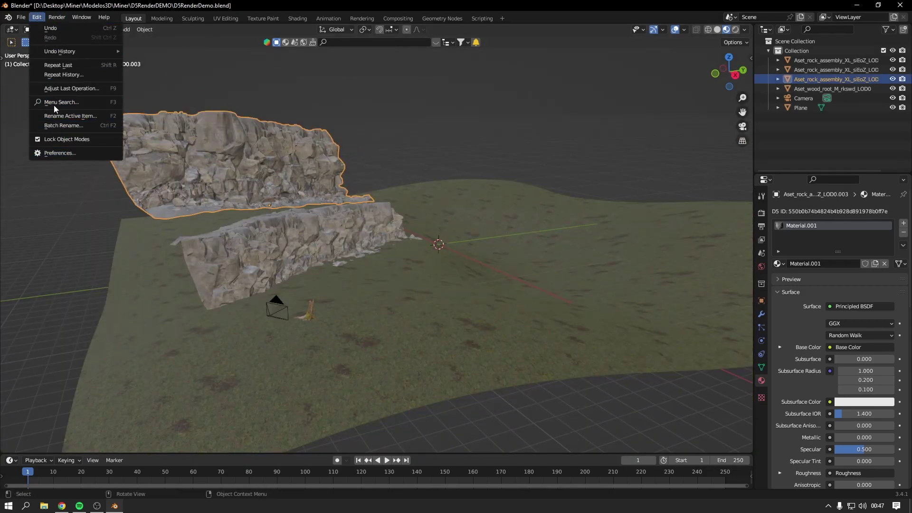
Step: Confirm the D5 Converter add-on, version 0.7.0.156, is enabled in Preferences
click(60, 153)
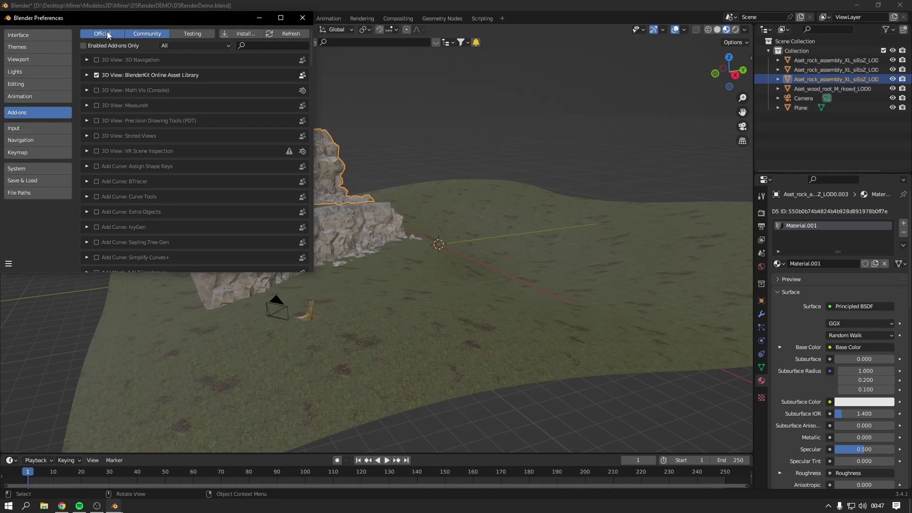
click(274, 71)
text(d5)
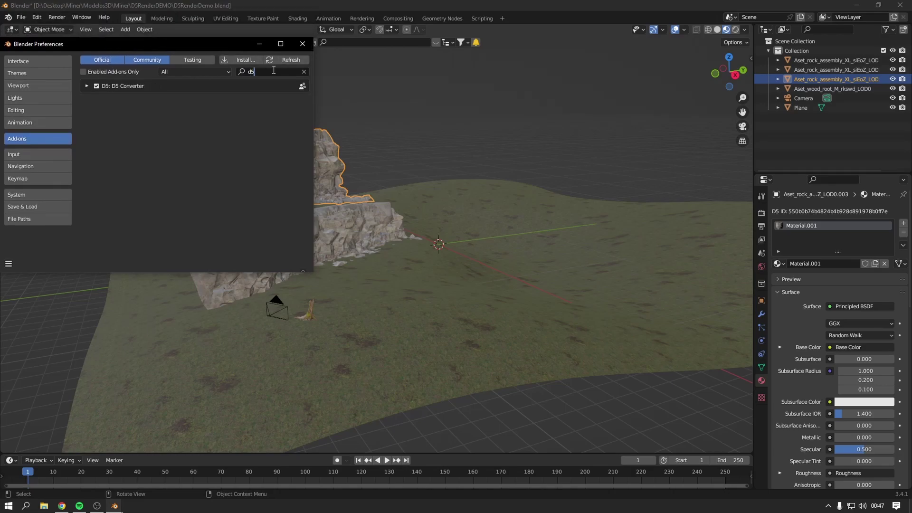
click(88, 86)
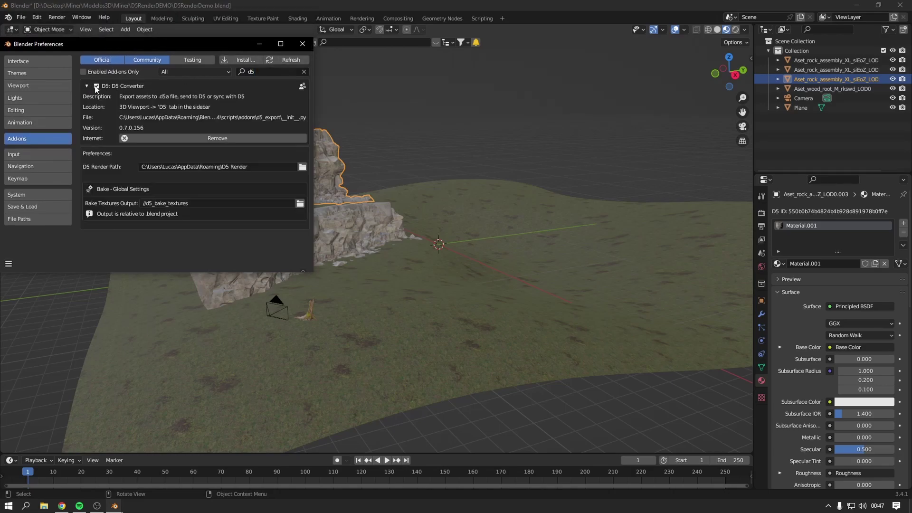
click(303, 43)
Step: Clear the selection and orbit to a frontal view of the rock wall
click(358, 73)
scroll(412, 238, up, 5)
middle_drag(413, 266, 471, 215)
mouse_move(569, 130)
middle_down()
mouse_move(517, 173)
mouse_move(420, 223)
middle_up()
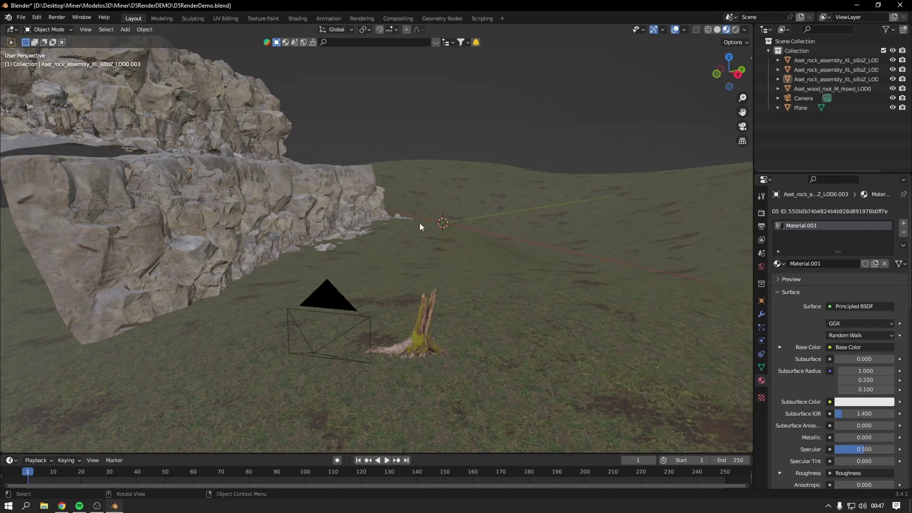
Step: Show the D5 export and sync options in the viewport sidebar
middle_drag(557, 252, 534, 248)
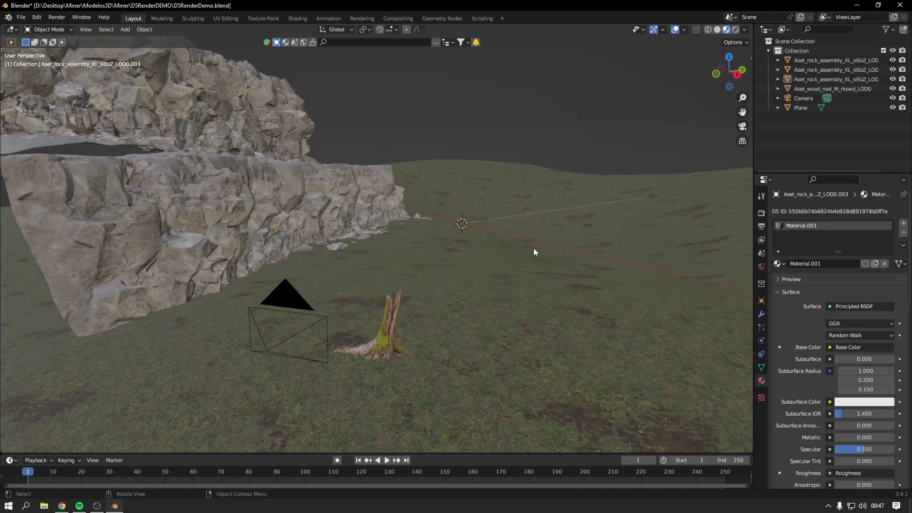
click(750, 58)
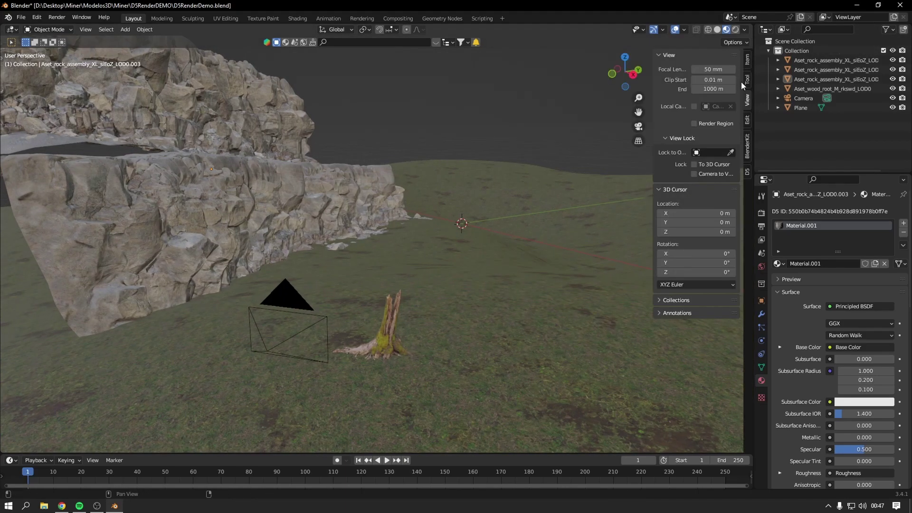
click(747, 171)
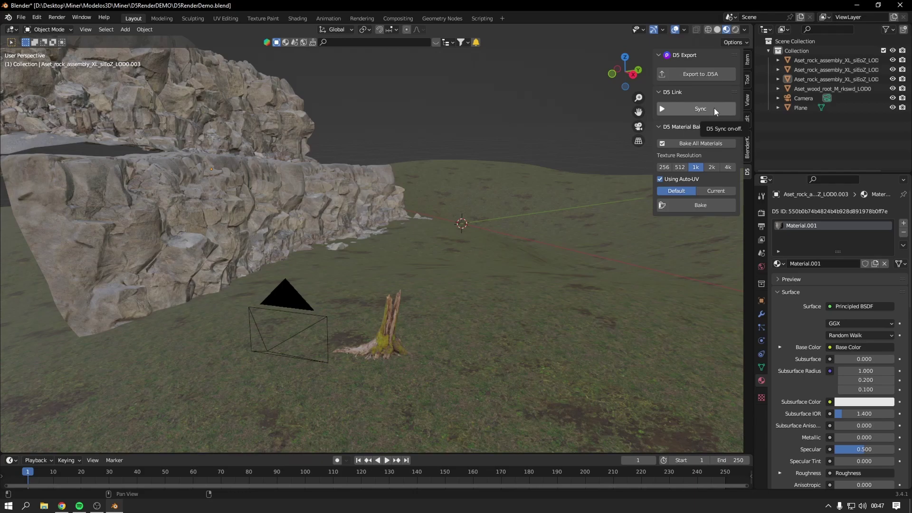
Step: Inspect a rock wall and the ground plane, then start syncing the scene to D5 Render
click(353, 193)
key(KP_Decimal)
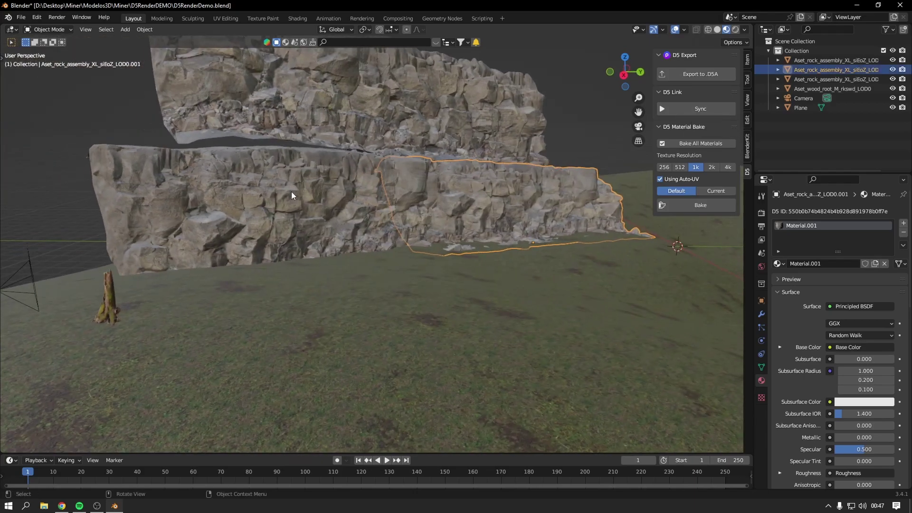
click(415, 306)
scroll(415, 306, down, 3)
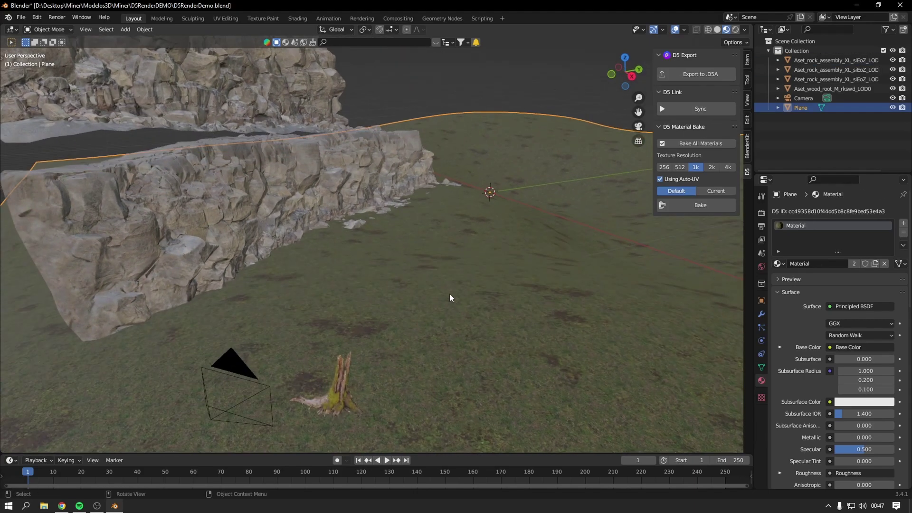
middle_drag(449, 293, 463, 324)
click(534, 141)
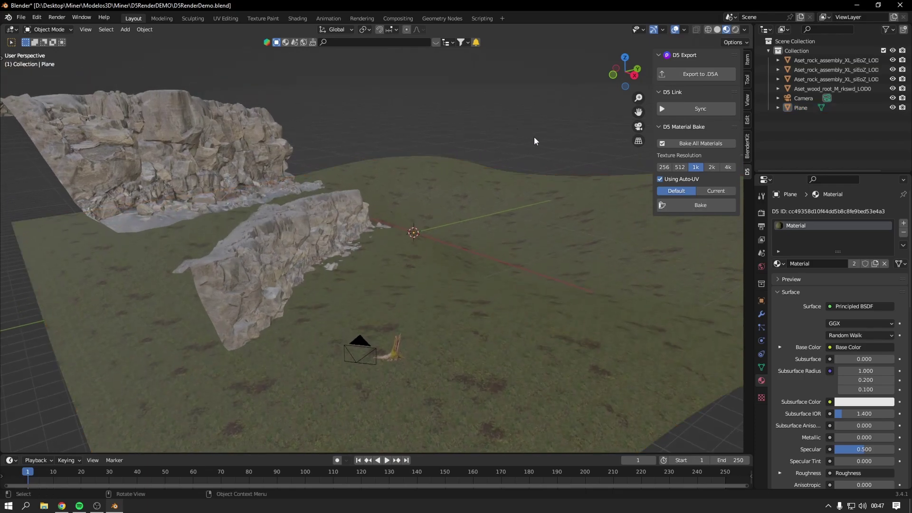
click(691, 108)
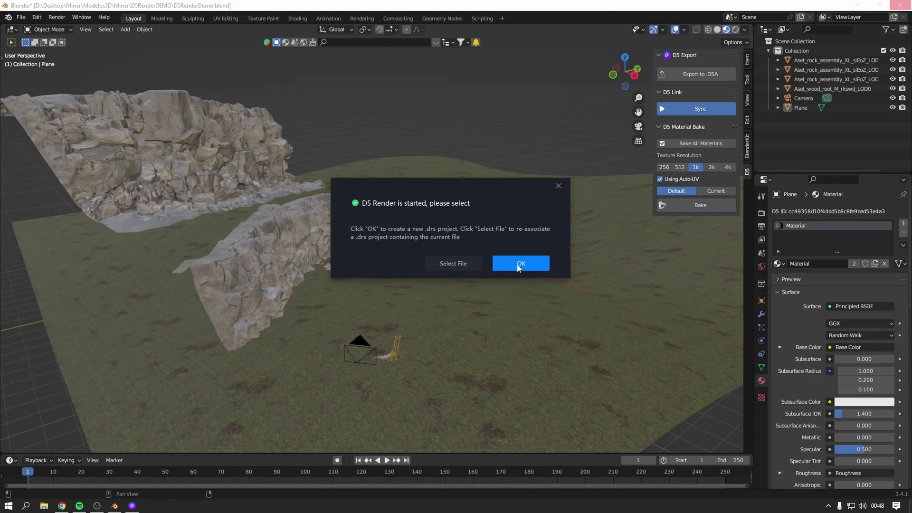
Step: Create a new D5 .drs project and orbit the imported rock walls and grassy hill
click(521, 264)
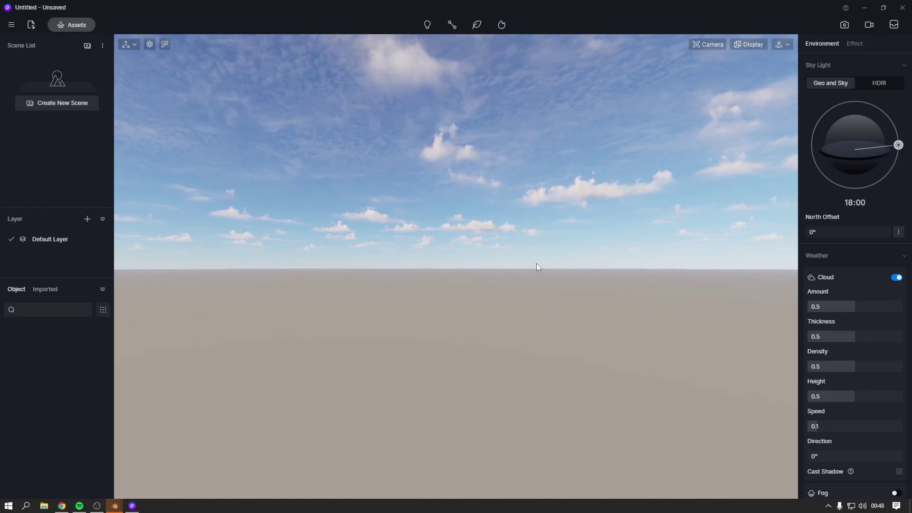
mouse_move(537, 263)
right_down()
mouse_move(391, 275)
mouse_move(639, 301)
mouse_move(665, 321)
mouse_move(617, 299)
mouse_move(603, 224)
mouse_move(450, 312)
right_up()
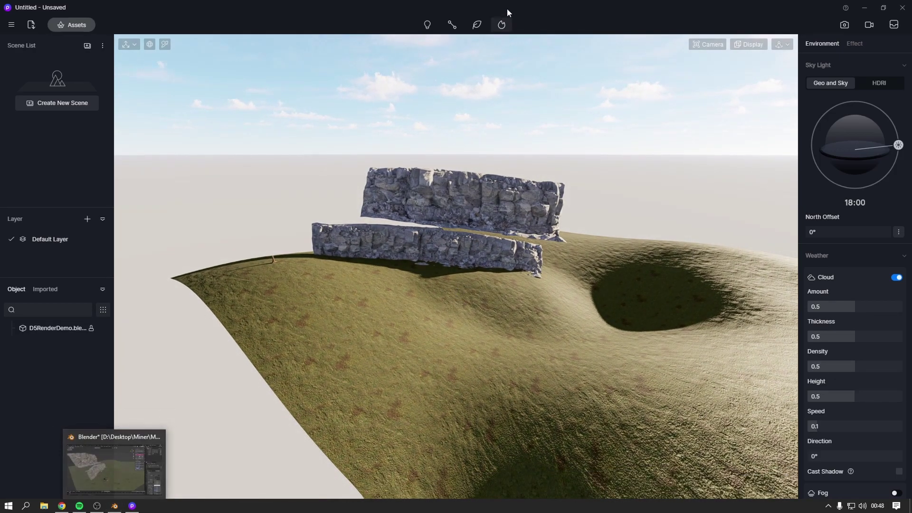
Step: Tile D5 Render on the right half and Blender on the left half of the screen
click(881, 10)
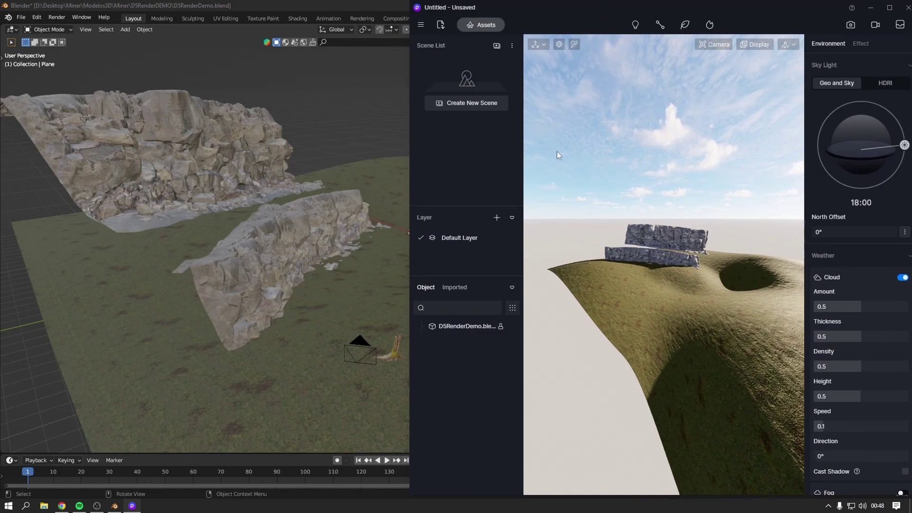
click(323, 8)
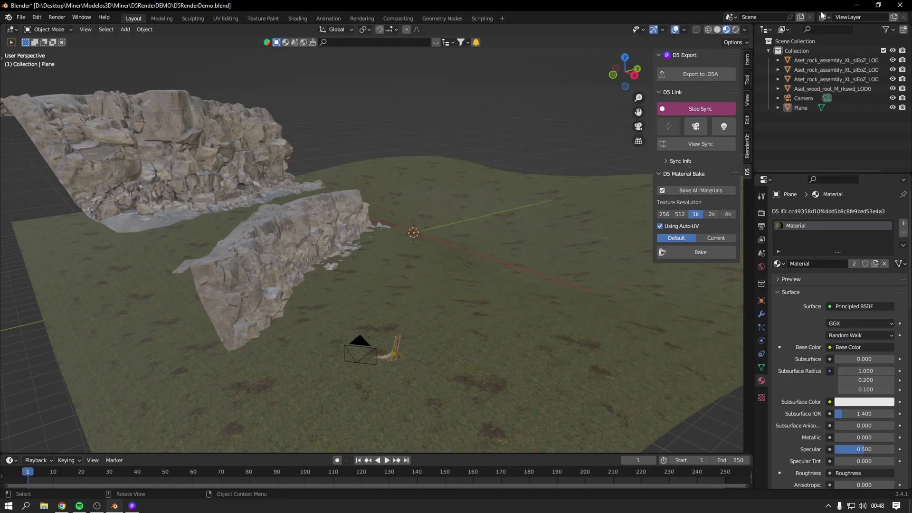
click(878, 7)
key(super+Left)
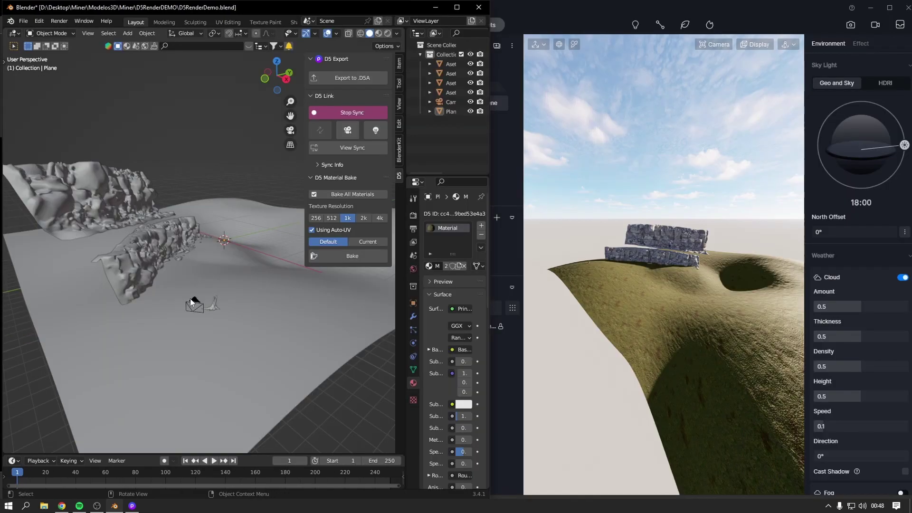
mouse_move(190, 299)
middle_down()
mouse_move(218, 289)
mouse_move(133, 284)
mouse_move(131, 275)
mouse_move(167, 291)
middle_up()
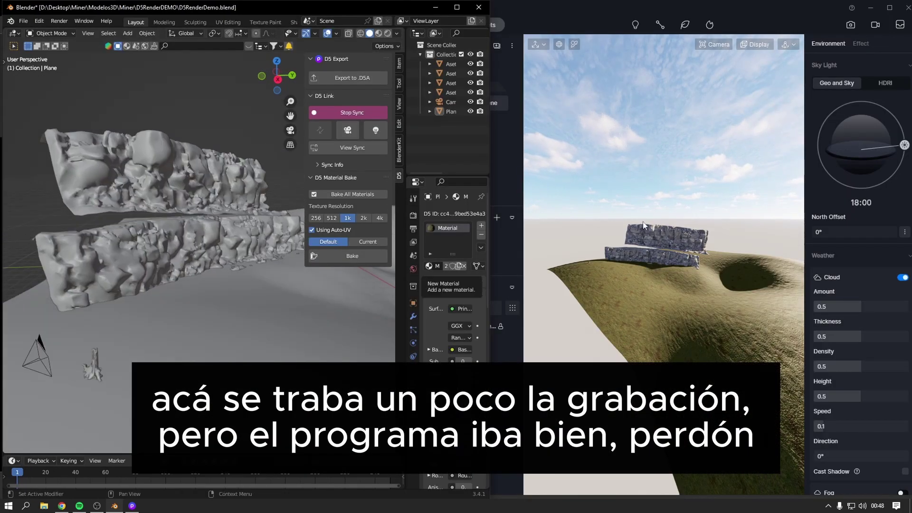
Step: Turn on View Sync so D5's camera follows the Blender viewport along the rock wall
mouse_move(227, 242)
middle_down()
mouse_move(221, 260)
mouse_move(205, 230)
mouse_move(340, 166)
middle_up()
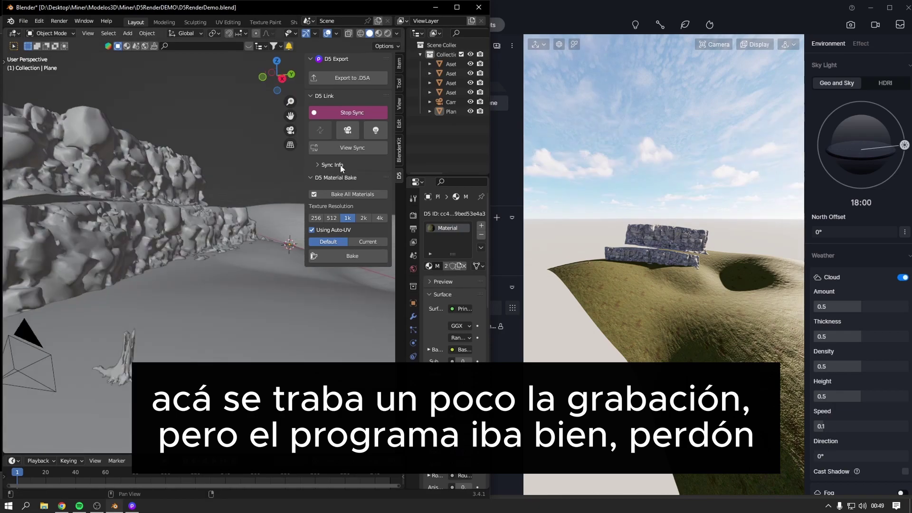
click(352, 149)
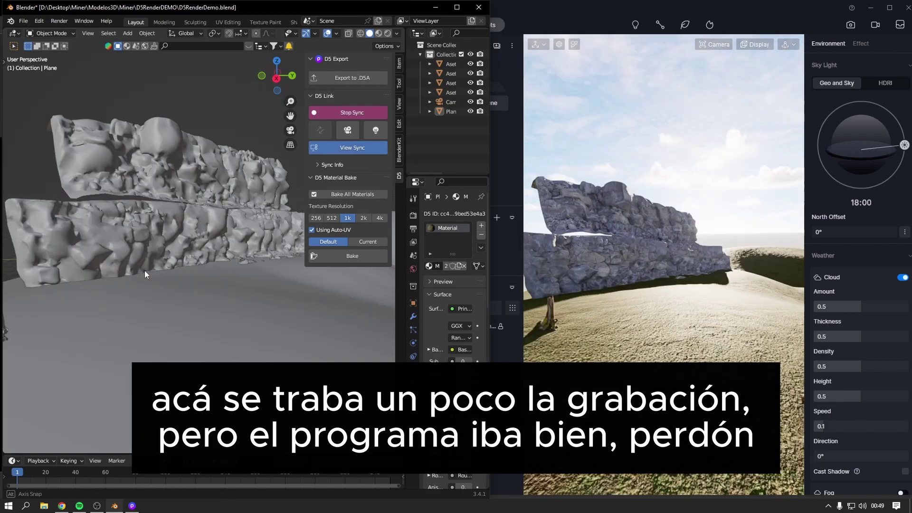
mouse_move(144, 270)
middle_down()
mouse_move(173, 285)
mouse_move(183, 269)
mouse_move(204, 275)
mouse_move(135, 258)
mouse_move(190, 187)
mouse_move(180, 208)
mouse_move(237, 189)
middle_up()
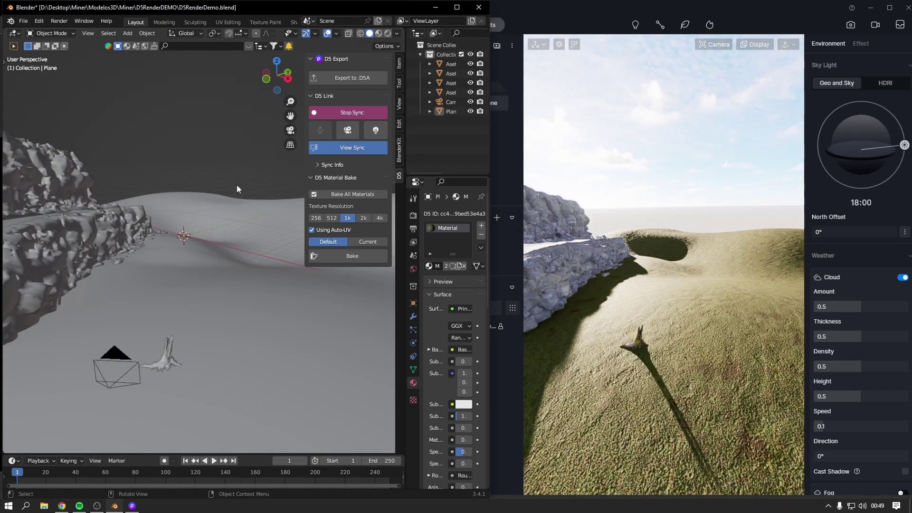
Step: Make a linked copy of the tree stump, scaled about 3.4 times and rotated around Z
click(172, 348)
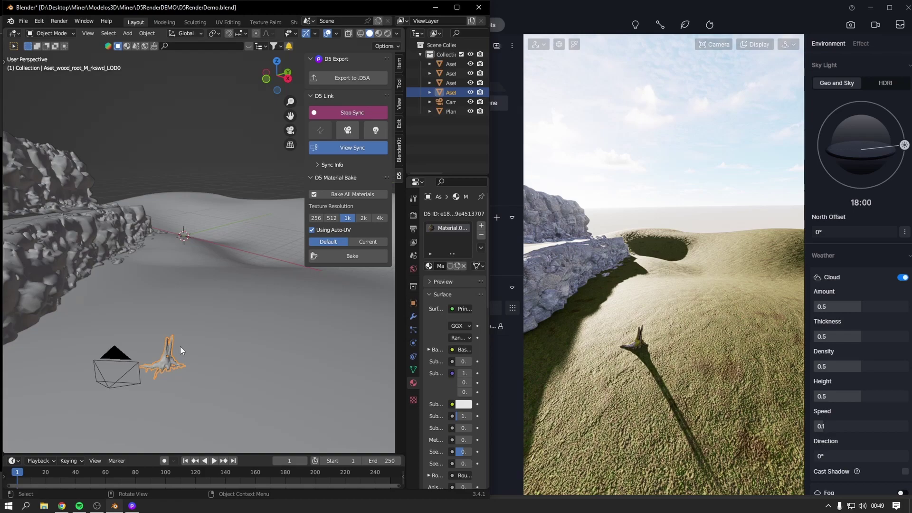
key(alt+d)
key(x)
click(240, 308)
key(s)
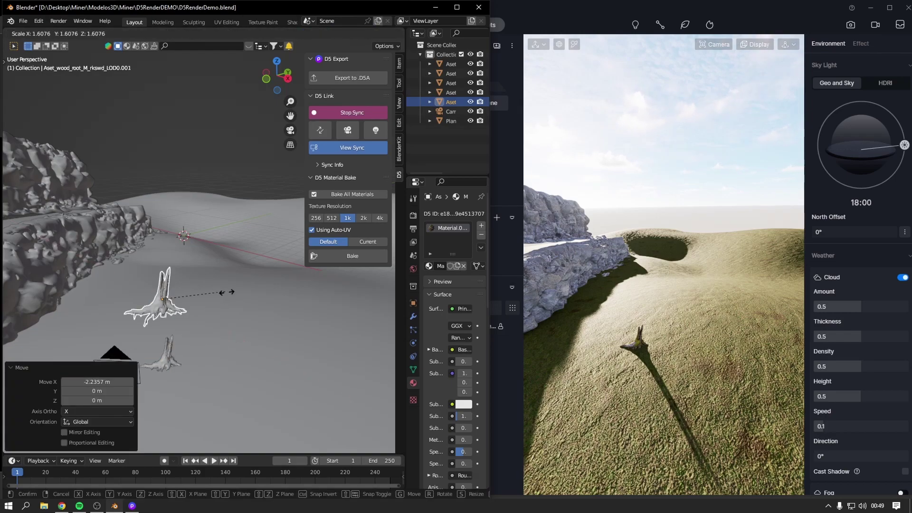
click(266, 298)
key(r)
key(z)
click(186, 305)
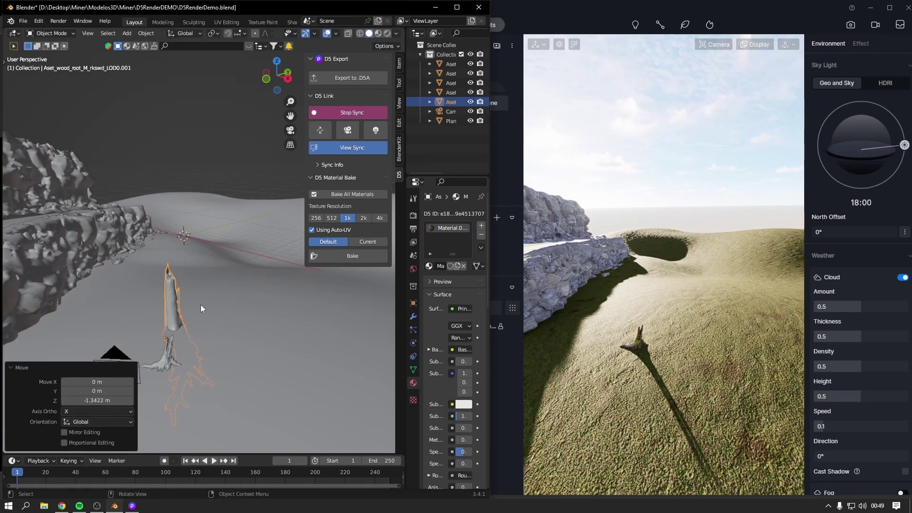
Step: Move the stump copy along Y, raise it 0.844 m, and re-sync the model to D5
key(g)
key(y)
click(173, 308)
key(g)
key(z)
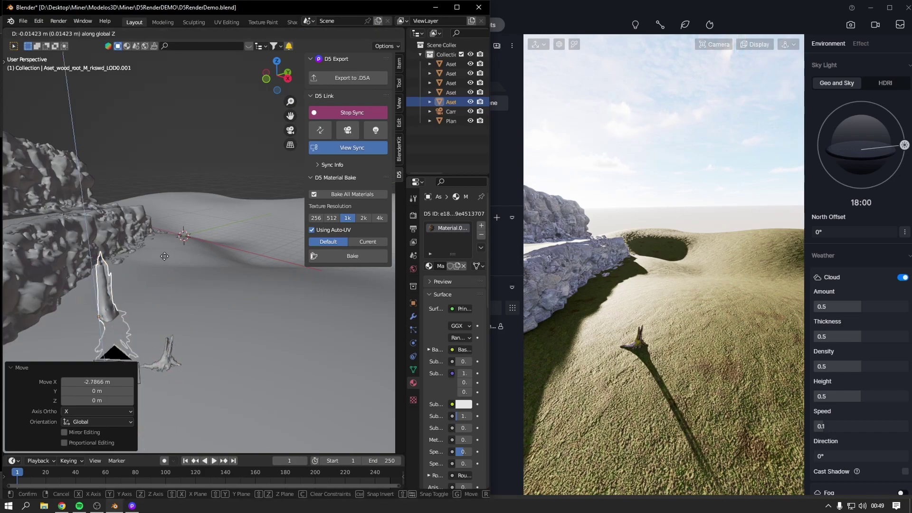
click(181, 235)
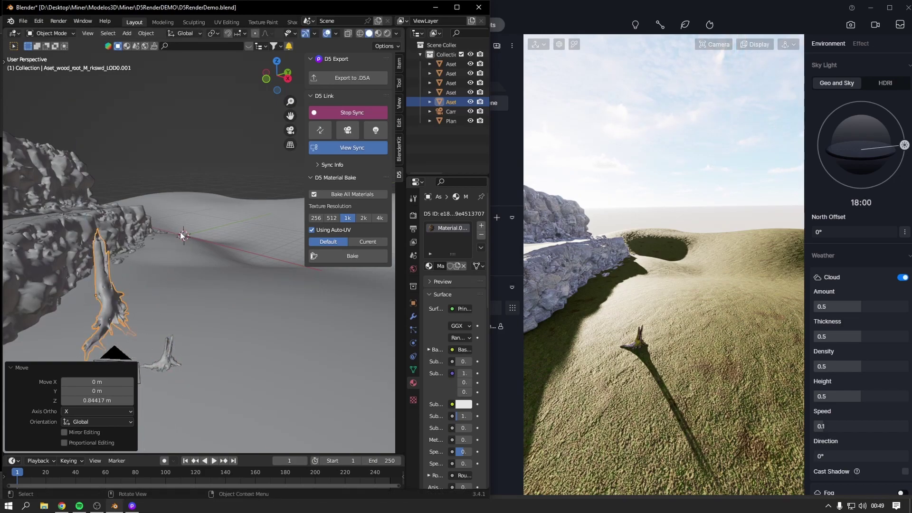
click(321, 132)
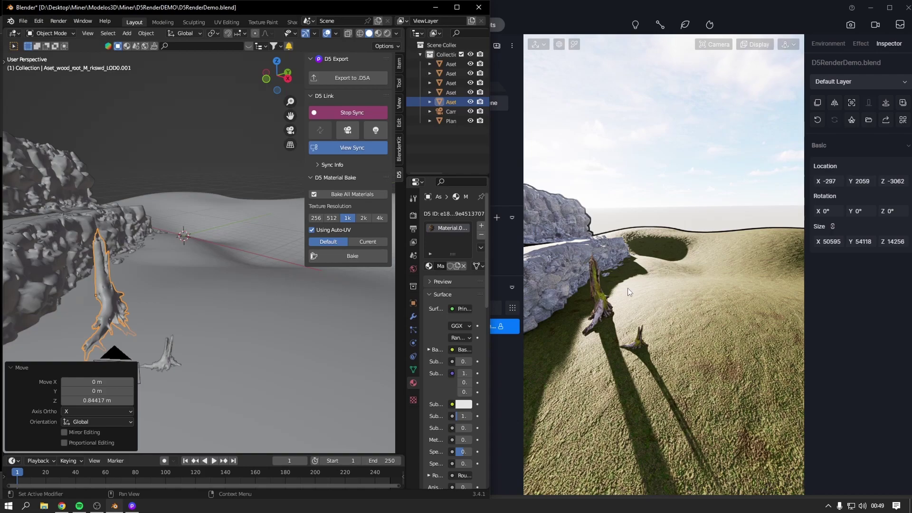
right_drag(583, 270, 501, 267)
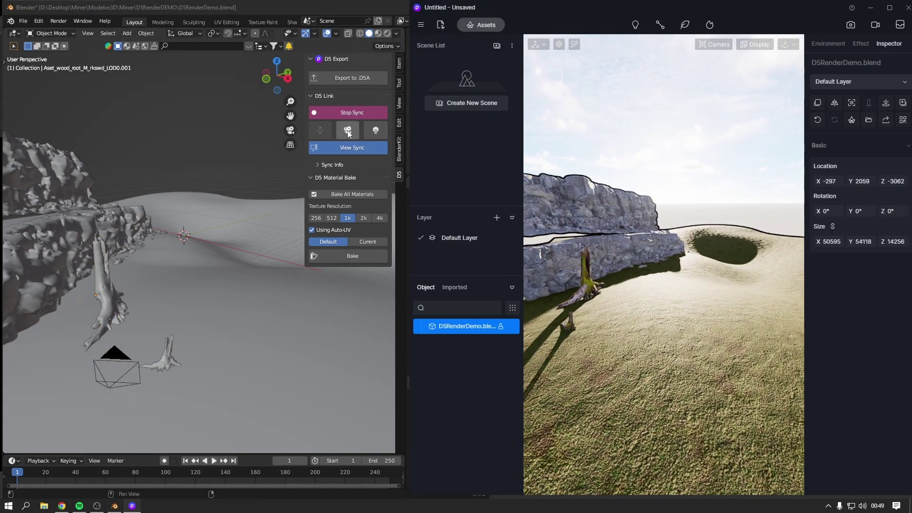
Step: Send the selected Blender scene camera to D5 Render and jump to Camera 1
click(110, 361)
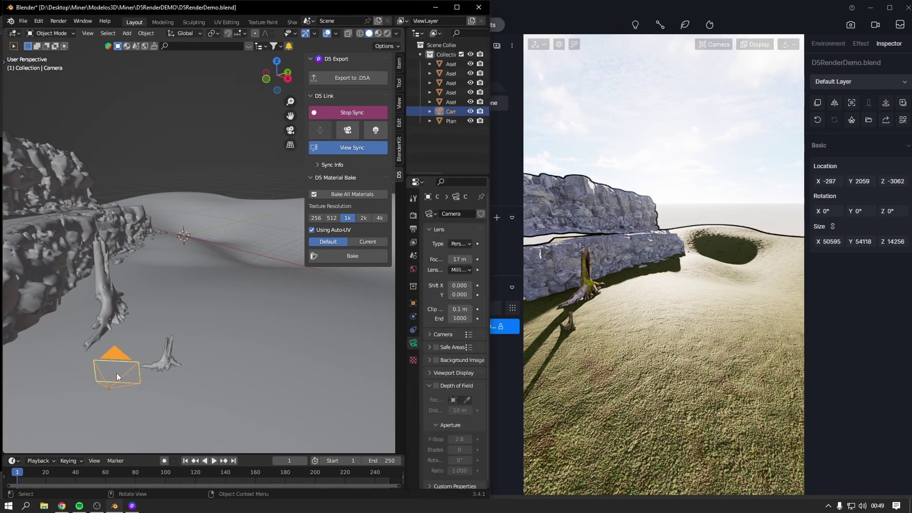
click(349, 133)
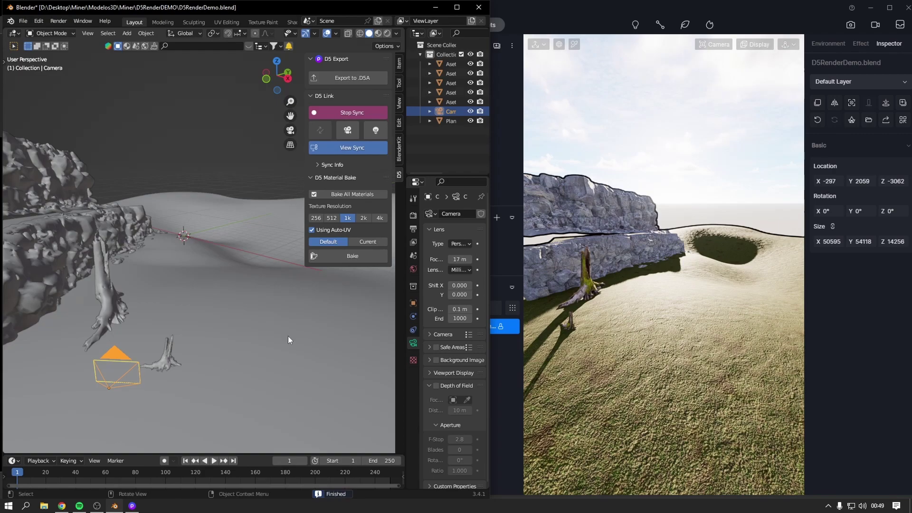
click(549, 181)
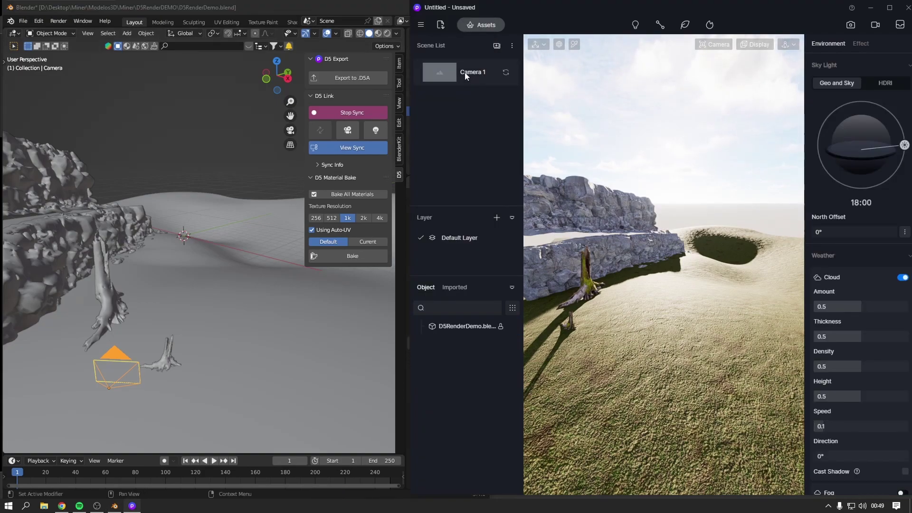
click(466, 74)
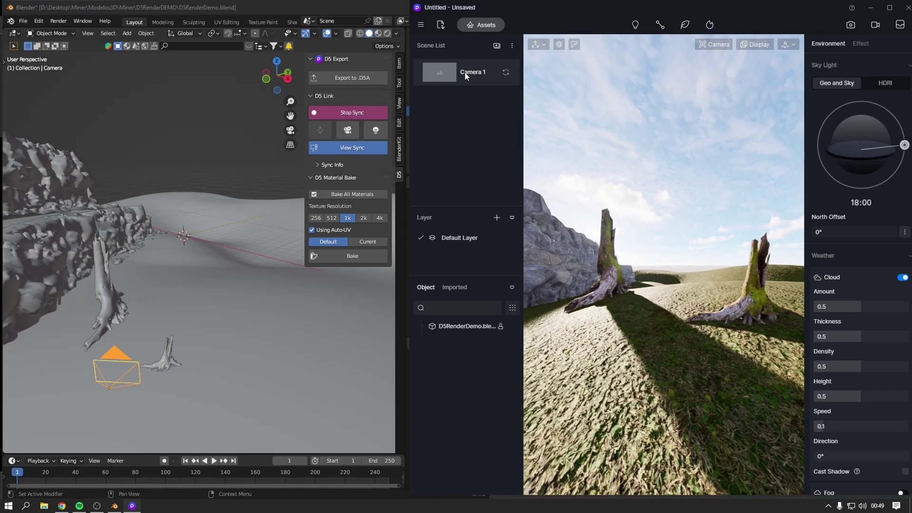
Step: View through Blender's scene camera and move the D5 view closer to the wall and stump
click(290, 130)
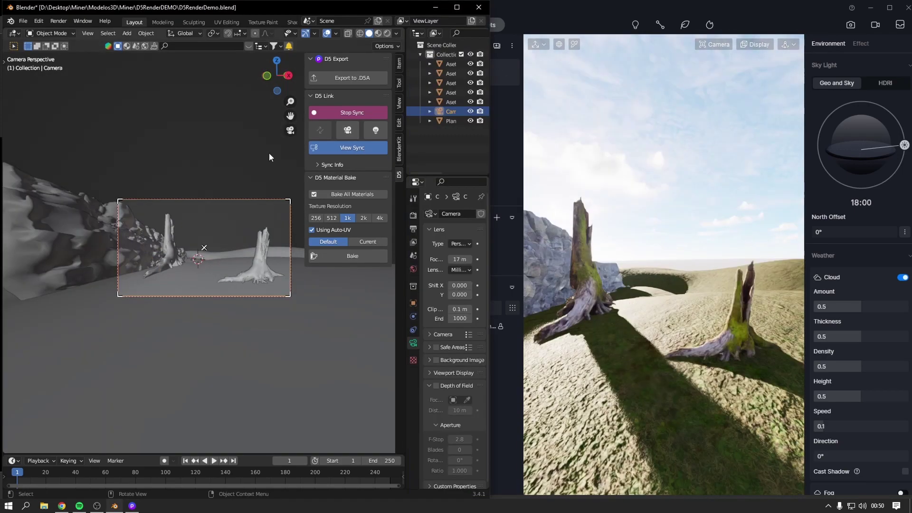
scroll(248, 251, up, 1)
scroll(248, 251, up, 1)
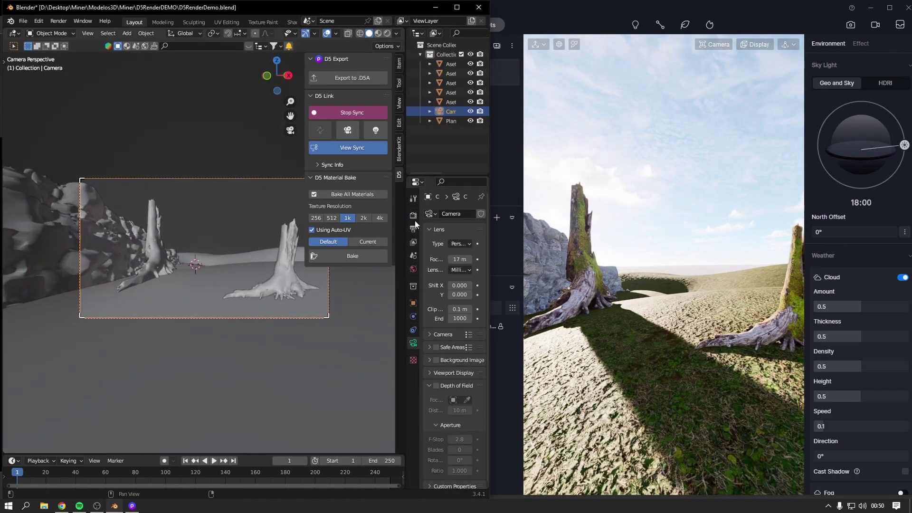
right_drag(670, 228, 581, 278)
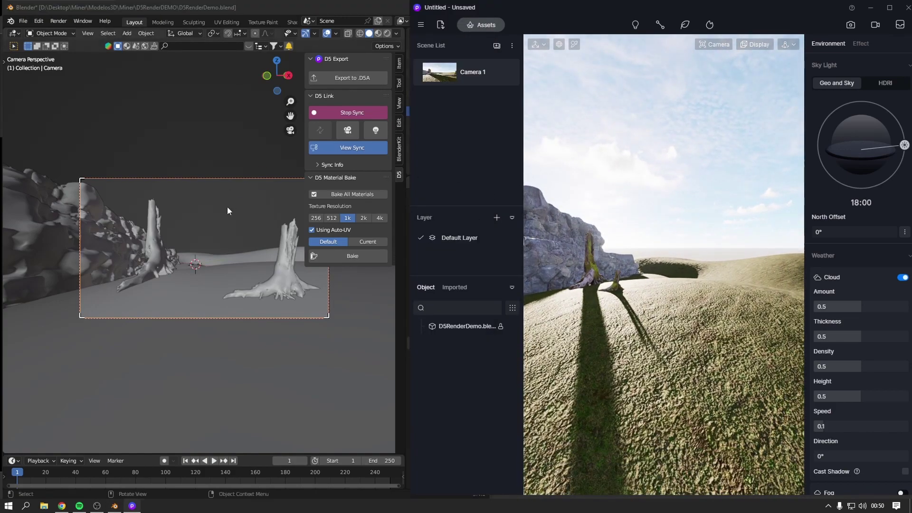
right_drag(664, 220, 623, 238)
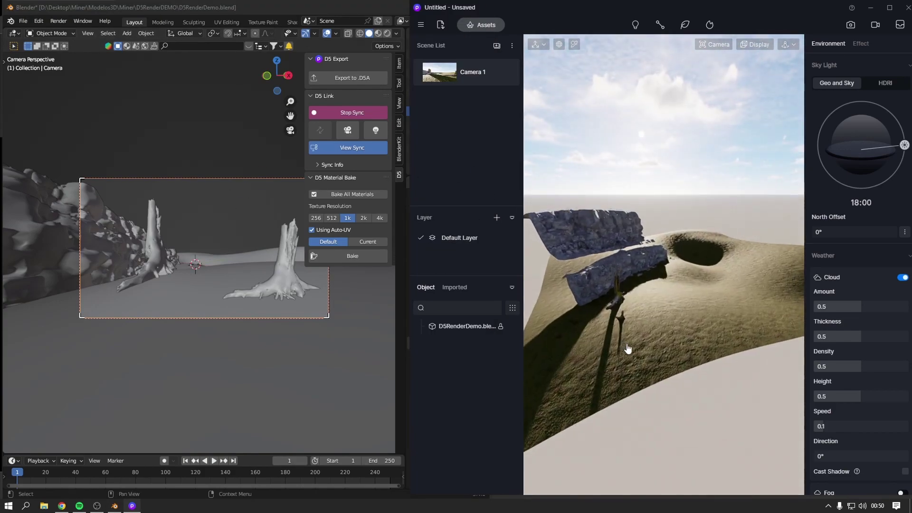
Step: Maximise D5 Render, fly toward the stumps and rocks with WASD, and return to Camera 1
click(889, 7)
scroll(550, 189, up, 3)
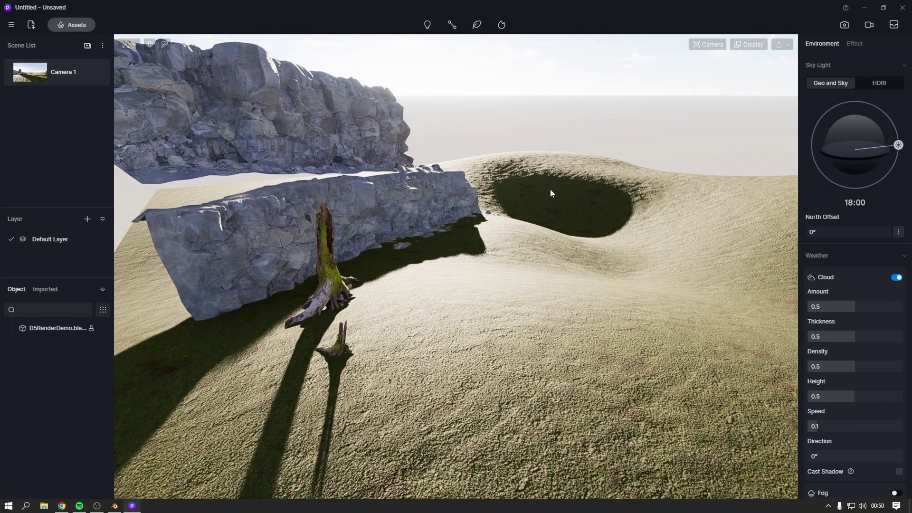
scroll(536, 209, up, 2)
key(a)
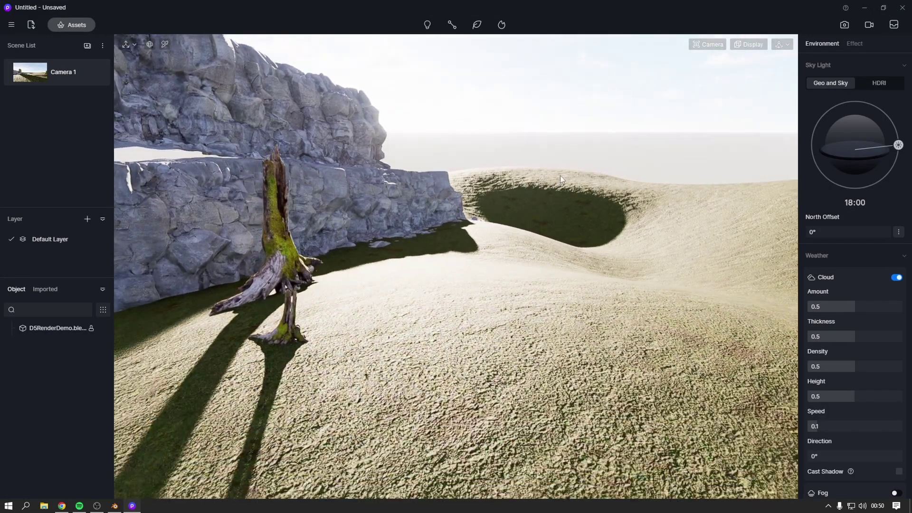
key(d)
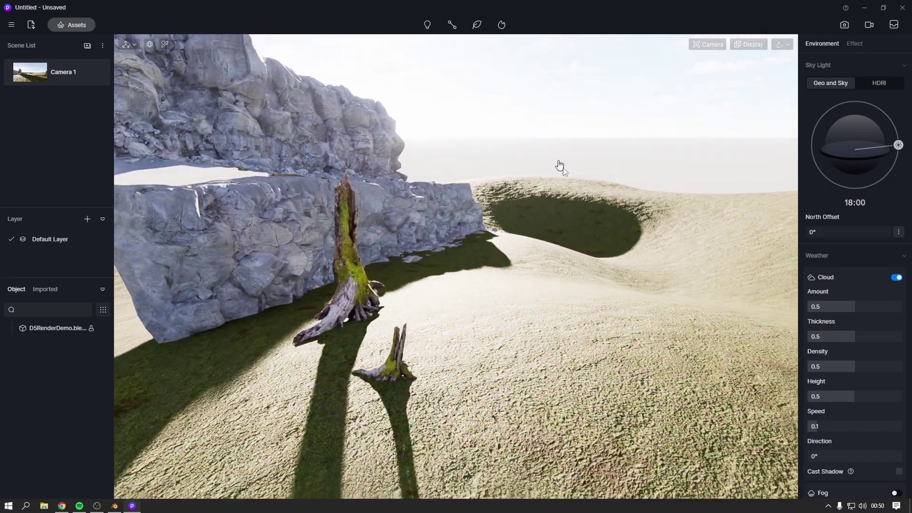
scroll(835, 203, down, 1)
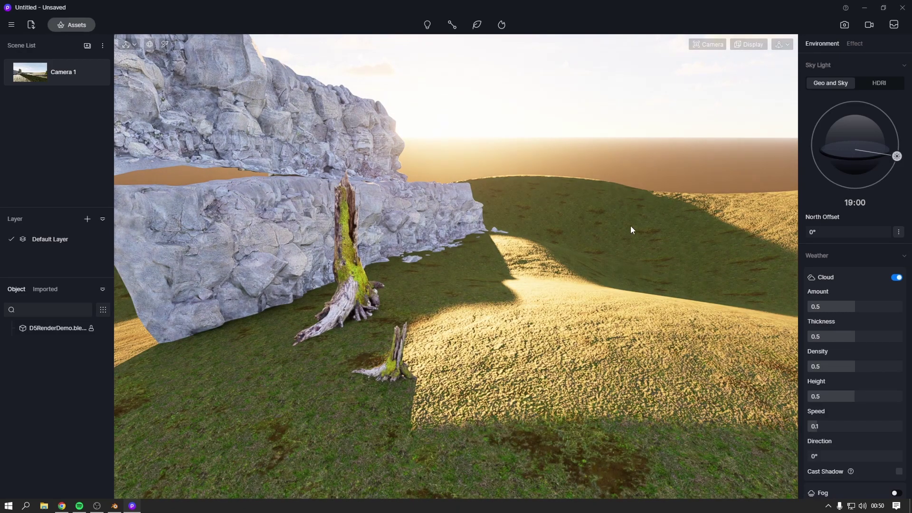
key(w)
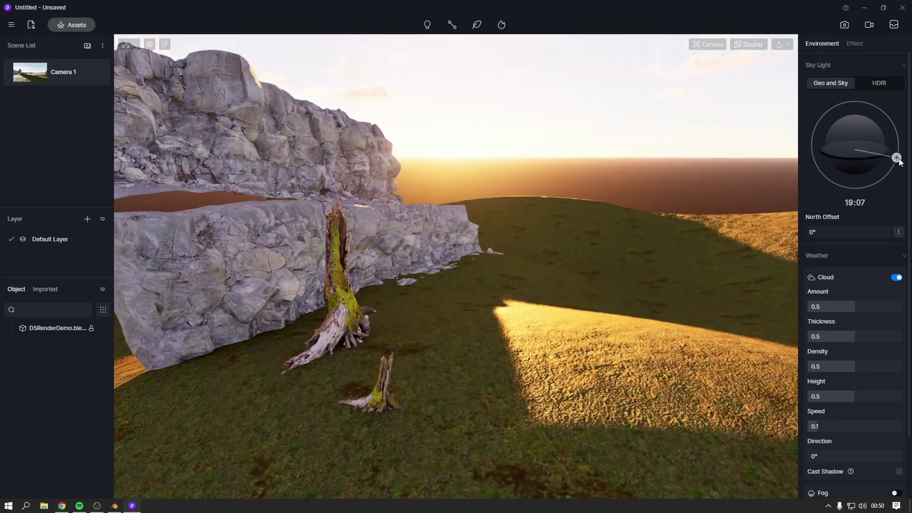
click(62, 72)
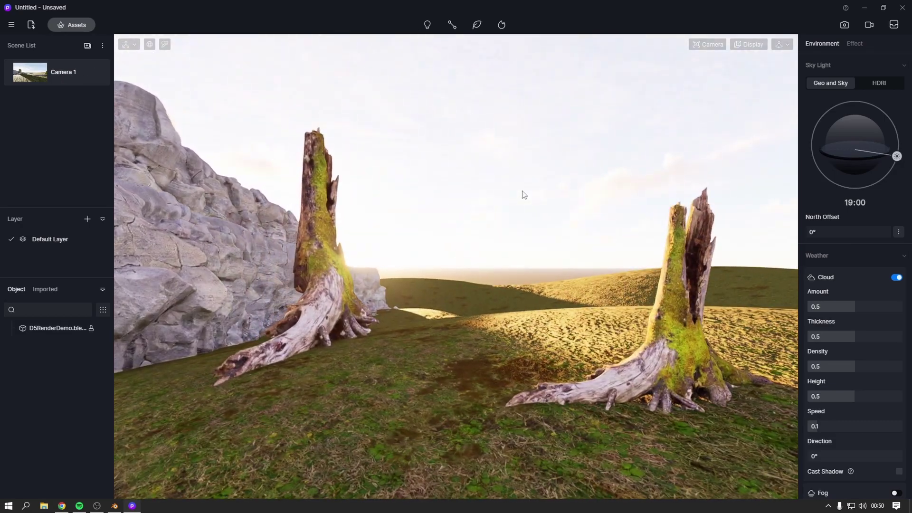
Step: Add a north offset, set cloud amount 0.6 with thicker, lower clouds, and fog scattering 0.23
drag(845, 232, 854, 232)
scroll(863, 306, down, 2)
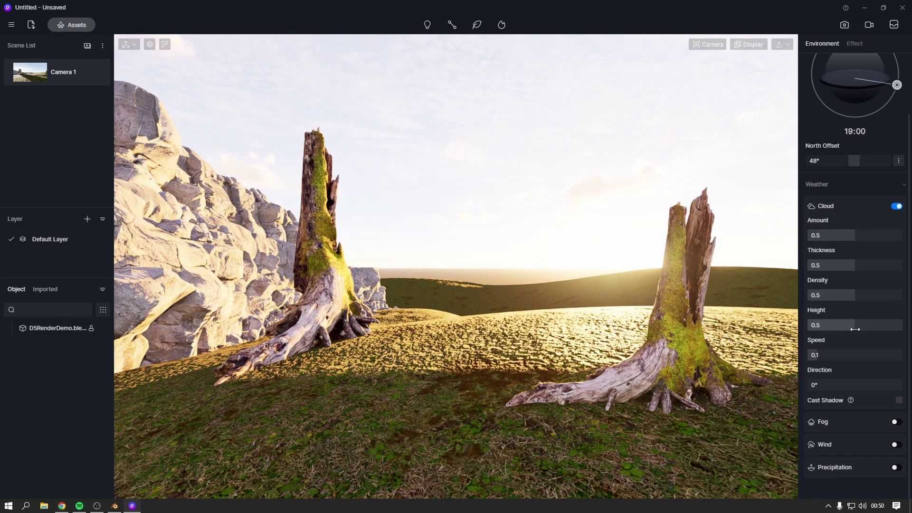
mouse_move(875, 236)
mouse_down()
mouse_move(864, 236)
mouse_move(884, 265)
mouse_up()
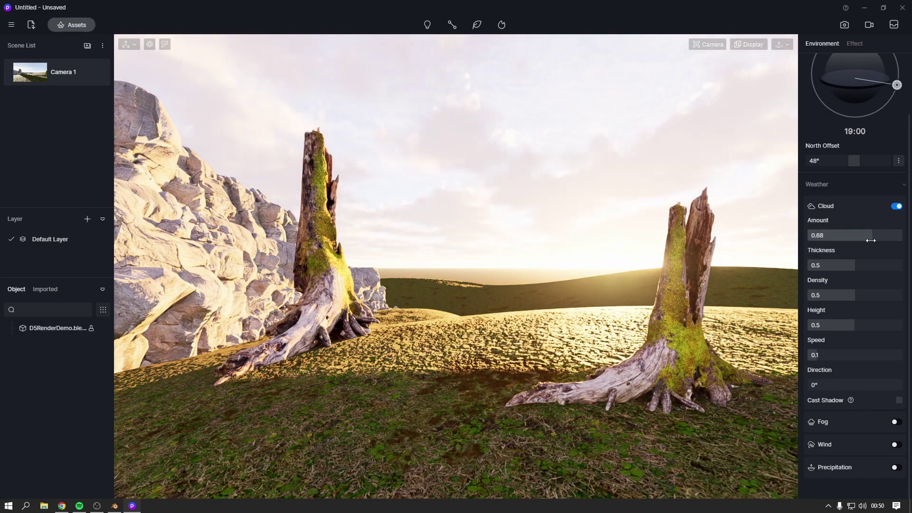
drag(854, 325, 808, 325)
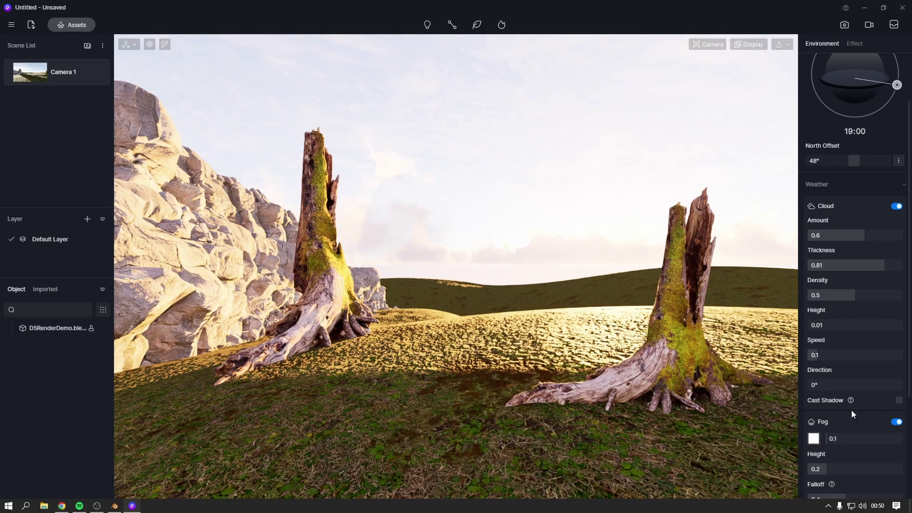
scroll(845, 384, down, 2)
scroll(850, 376, down, 2)
drag(853, 420, 829, 420)
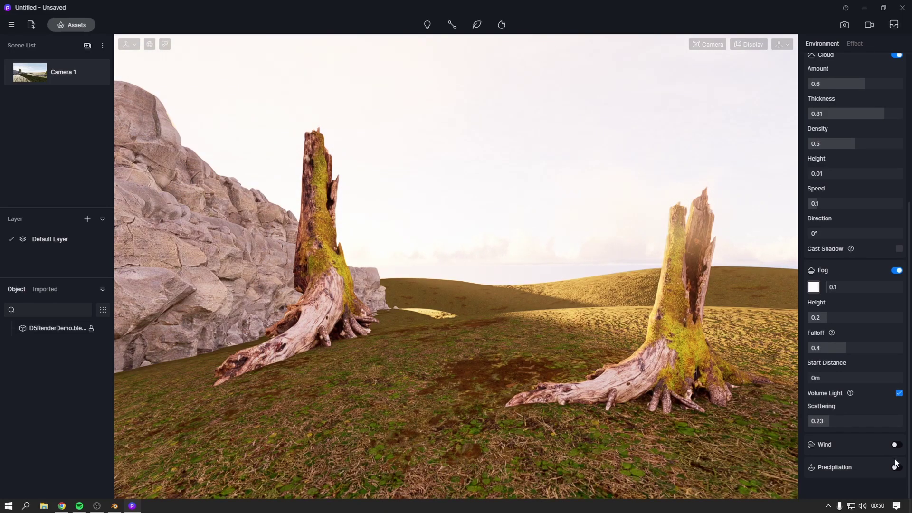
Step: Turn on precipitation, change rain to snow, and switch clouds off for a clear sky
click(896, 467)
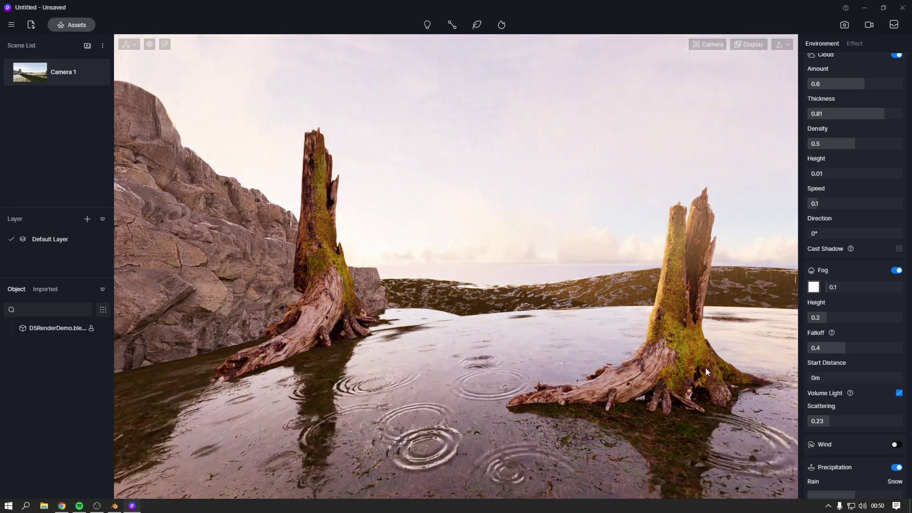
scroll(705, 367, down, 2)
scroll(554, 365, up, 2)
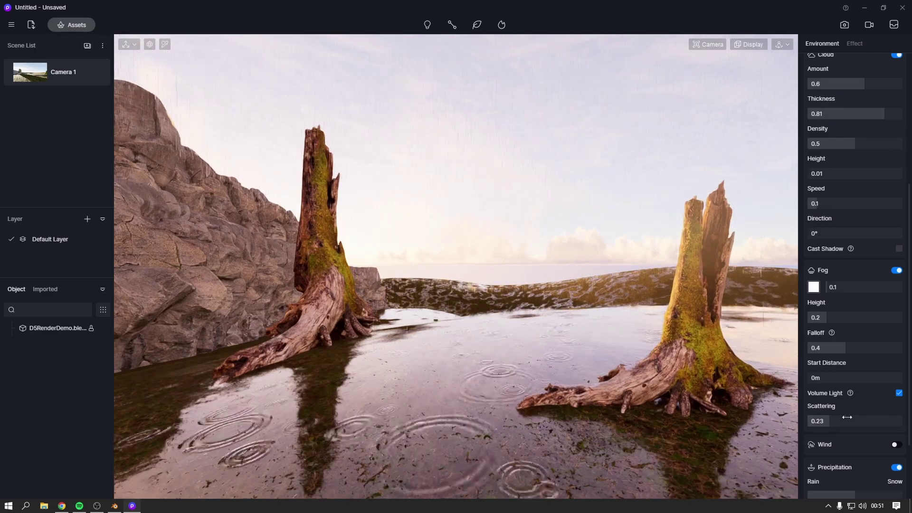
scroll(860, 428, down, 2)
click(856, 408)
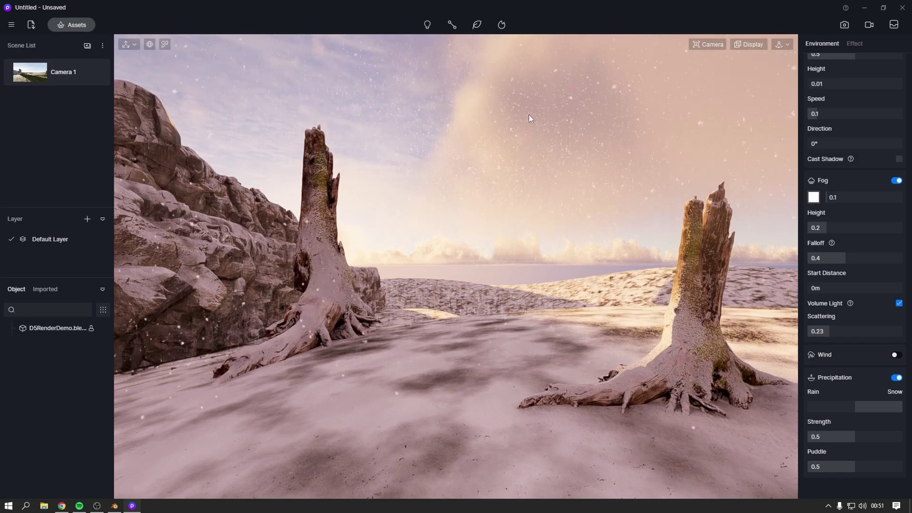
scroll(890, 361, up, 2)
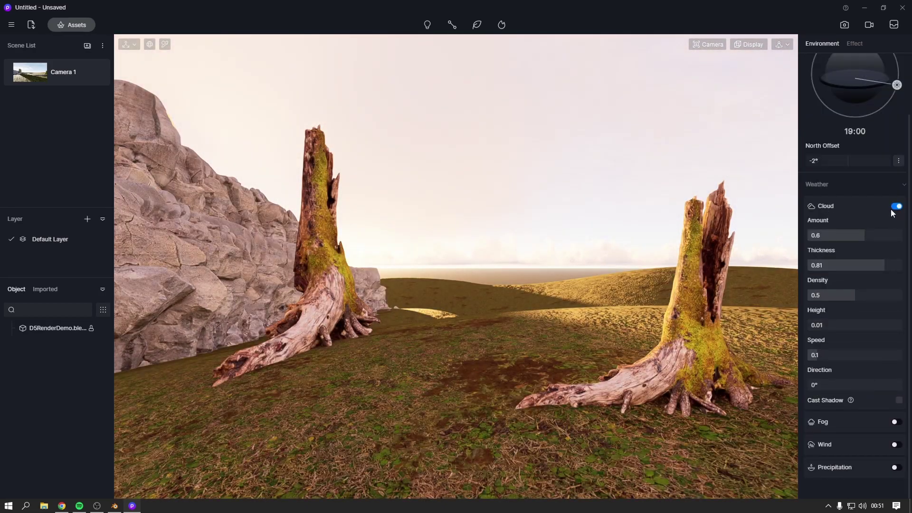
click(896, 206)
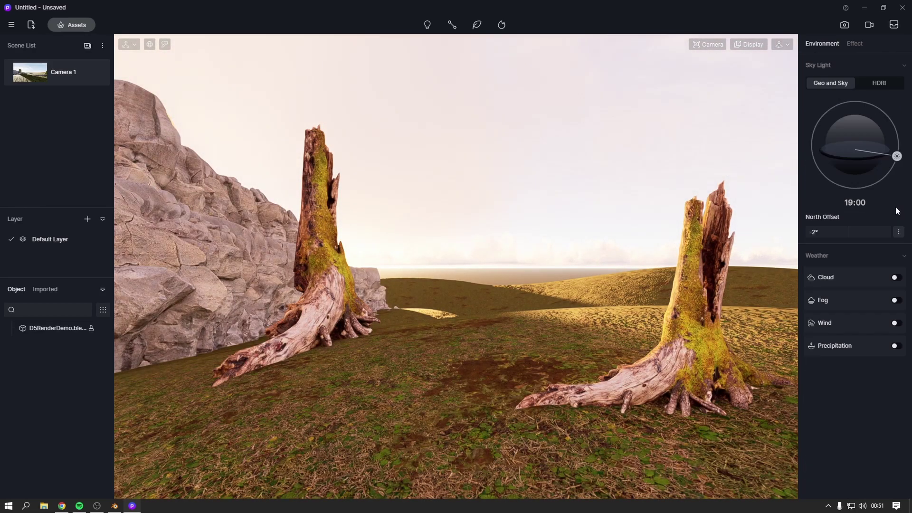
Step: Open the asset library, select the terrain, and browse the material list
click(61, 25)
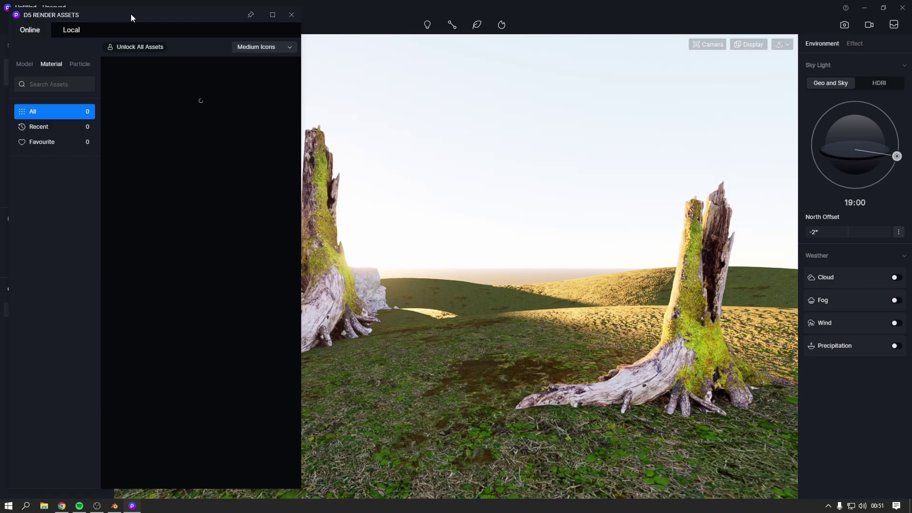
drag(131, 18, 149, 17)
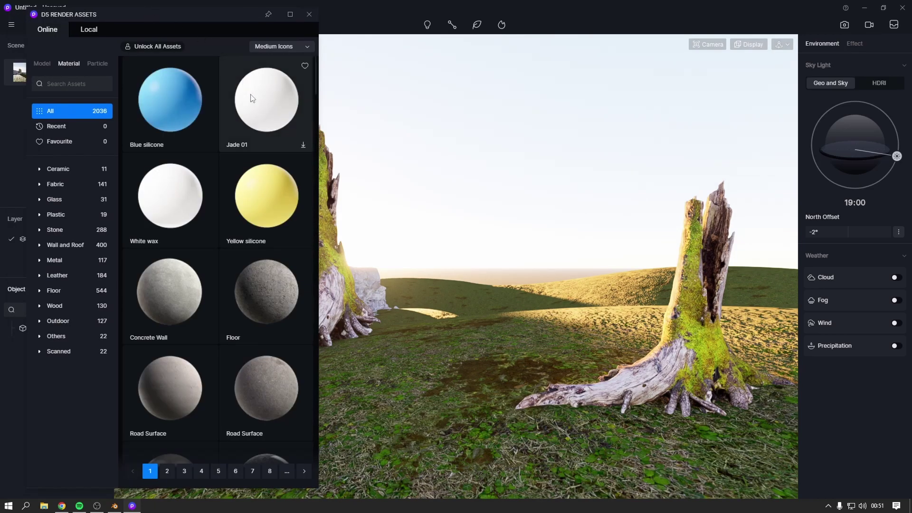
click(498, 354)
click(538, 334)
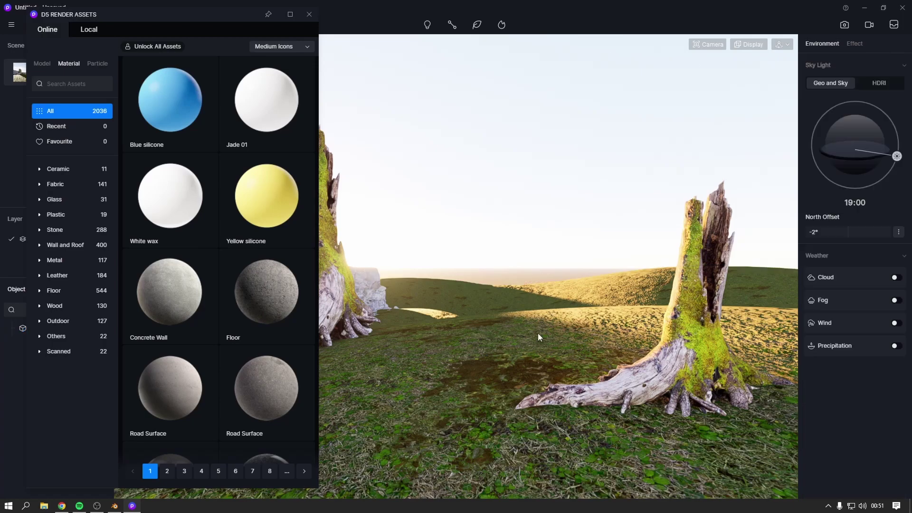
scroll(250, 266, down, 3)
scroll(249, 235, down, 3)
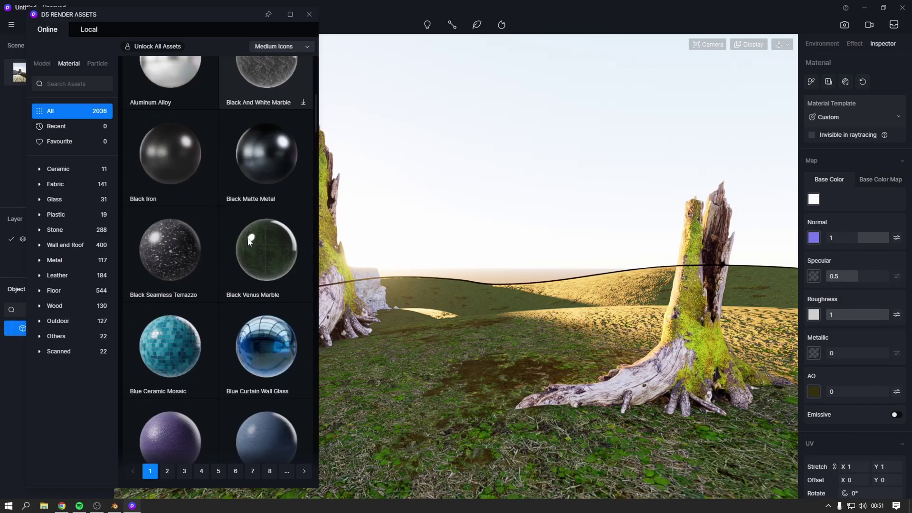
scroll(249, 241, down, 3)
Step: Download Brazilian Red Marble and drop it onto the terrain
click(266, 209)
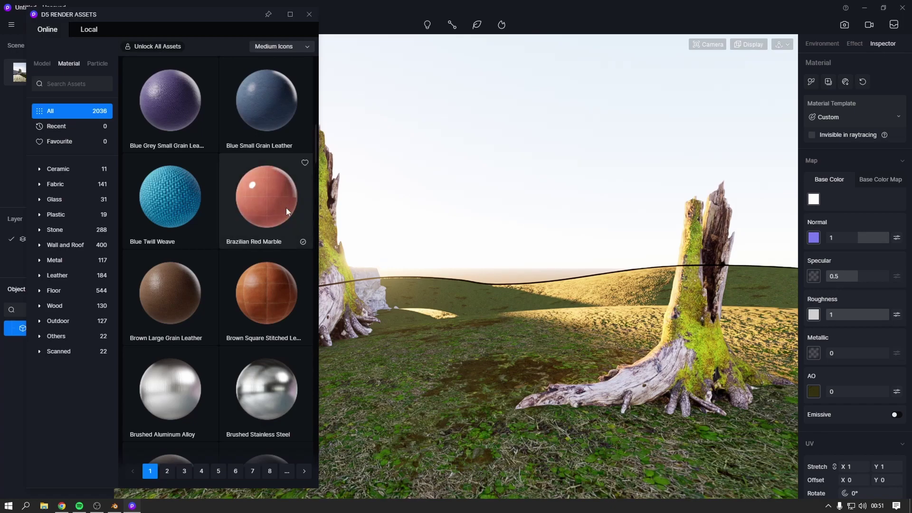
drag(285, 207, 501, 355)
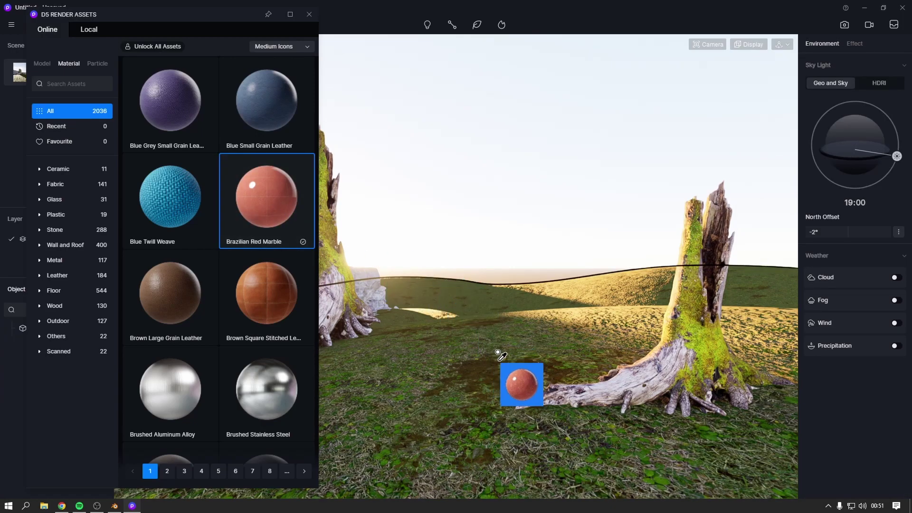
mouse_move(499, 357)
mouse_down()
mouse_move(407, 304)
mouse_move(521, 387)
mouse_up()
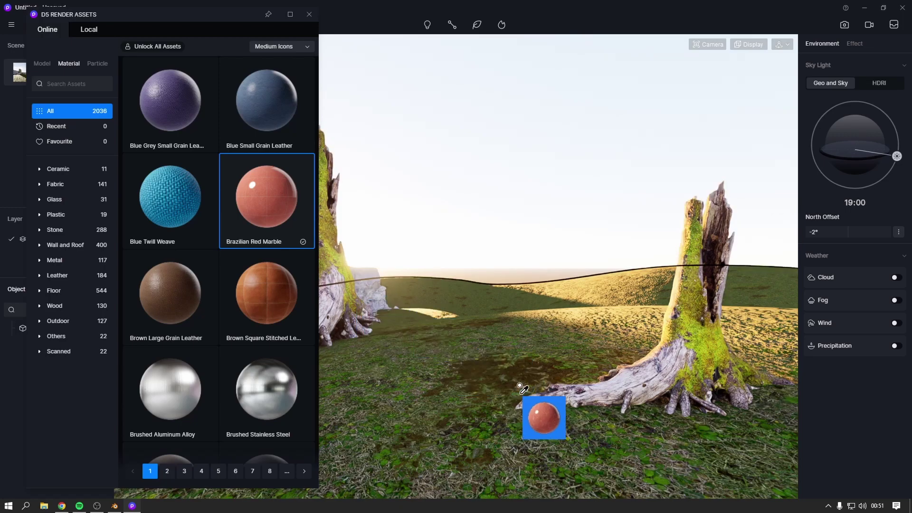
click(511, 364)
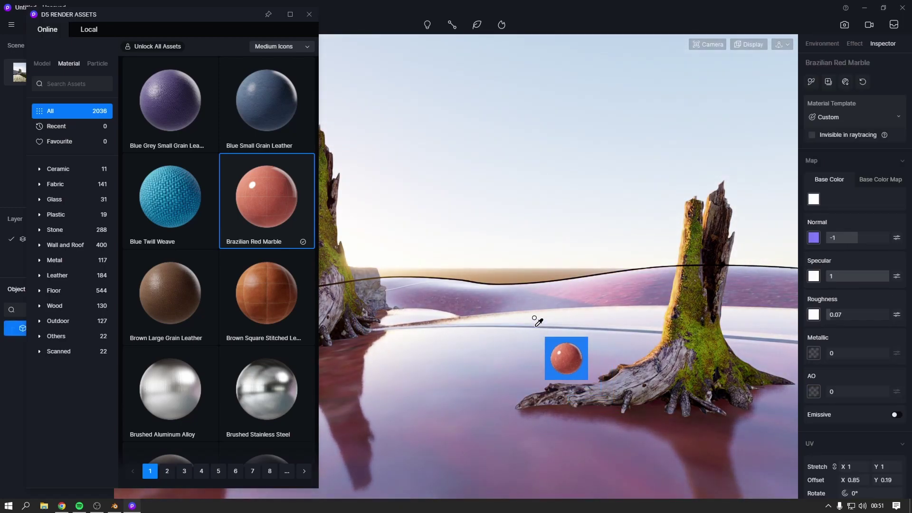
drag(556, 307, 484, 246)
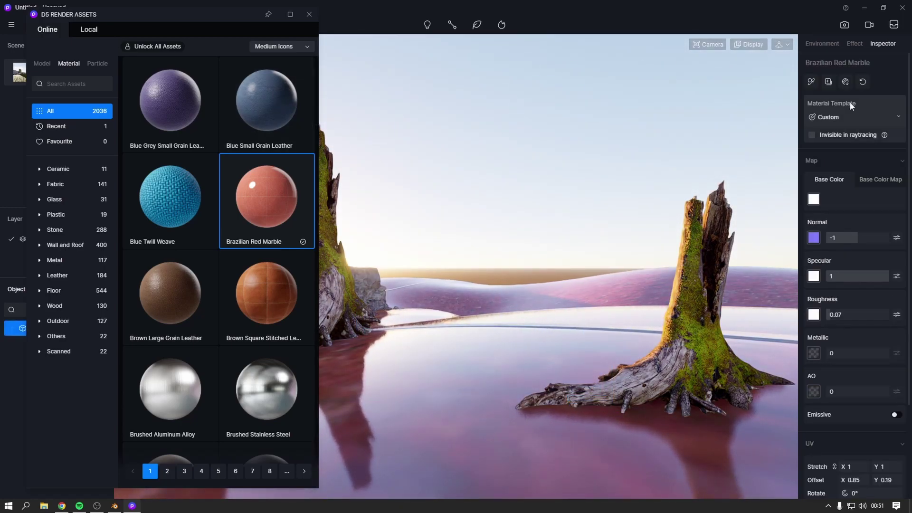
Step: Set the marble's UV Stretch to 100 and show the Model asset category
scroll(856, 183, down, 3)
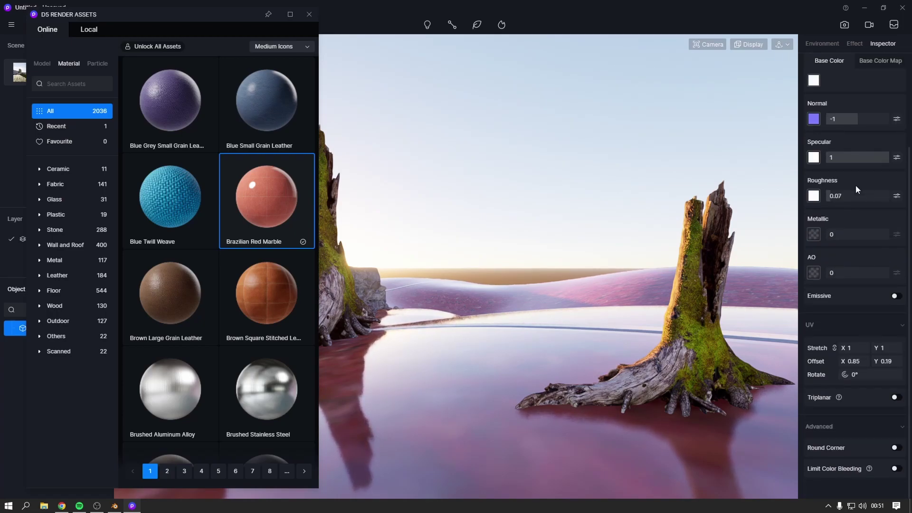
mouse_move(849, 348)
mouse_down()
mouse_move(876, 348)
mouse_move(853, 348)
mouse_up()
click(854, 348)
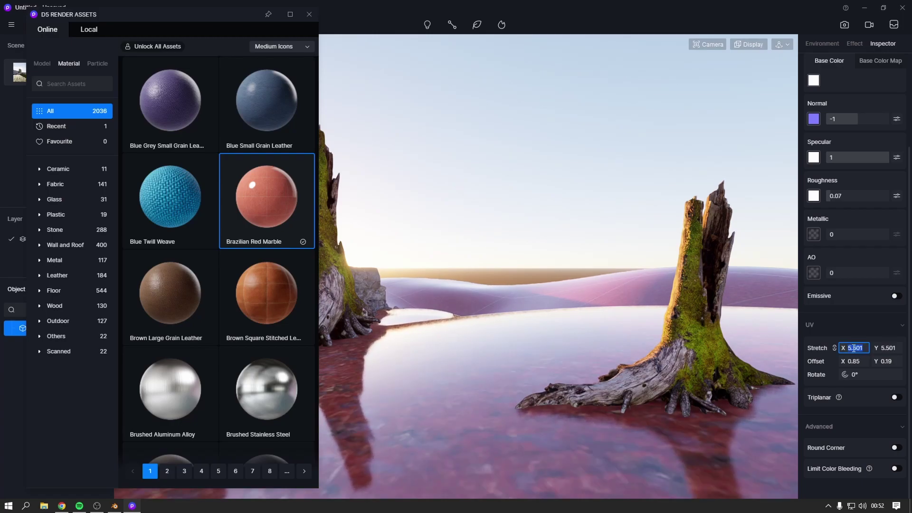
text(100)
key(Return)
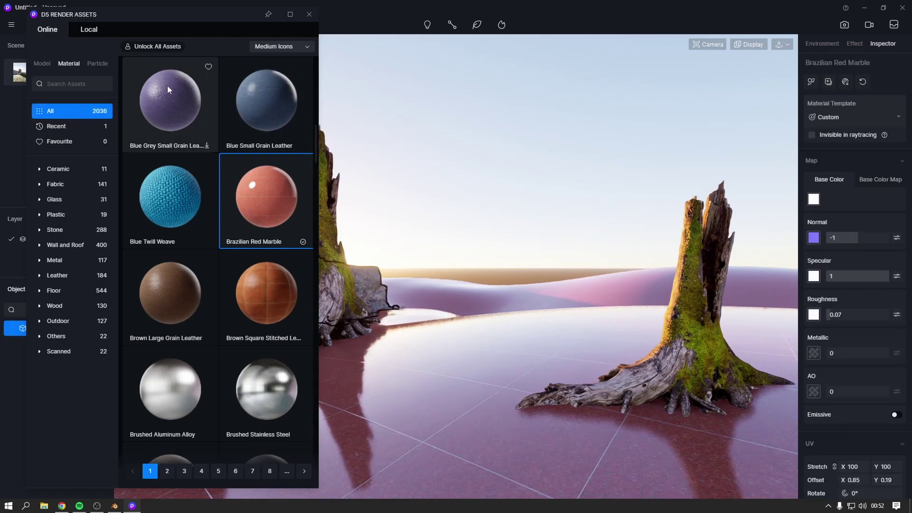
click(48, 65)
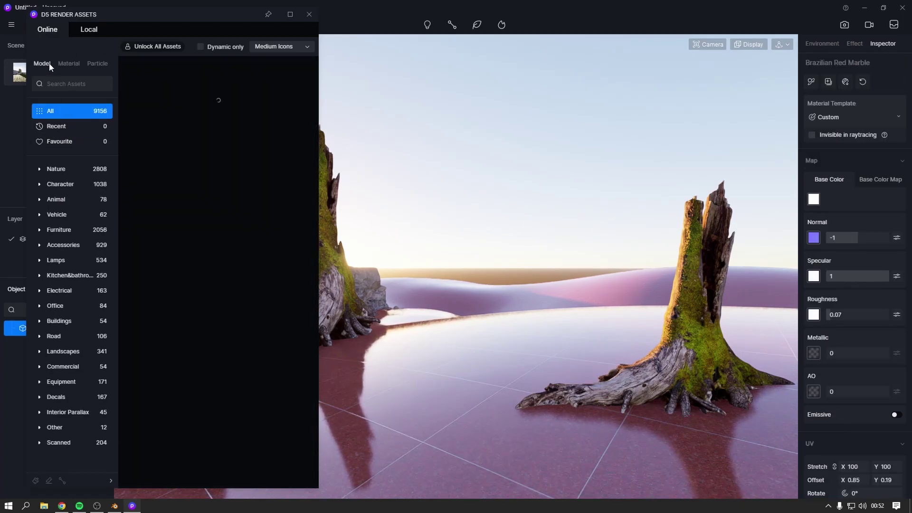
Step: Download the Lee_Standing_04 reading-man figure and place it on the marble ground
scroll(218, 128, down, 1)
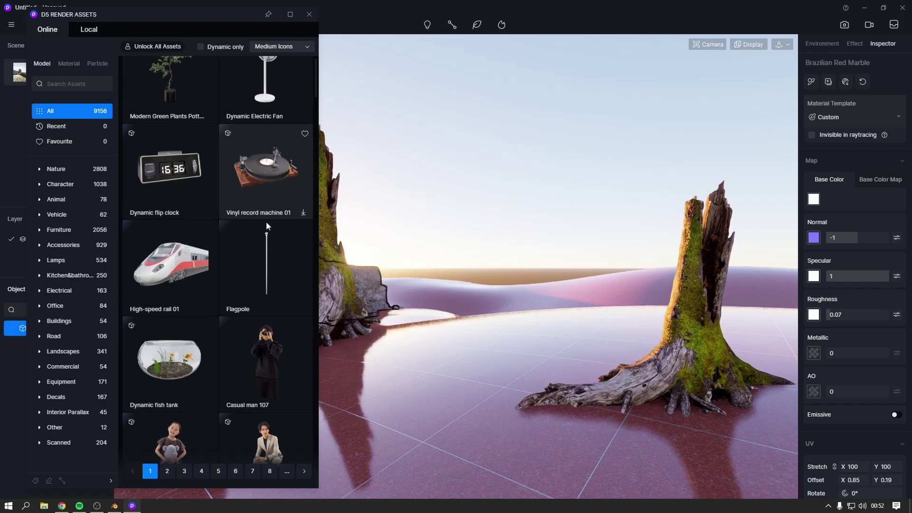
scroll(274, 249, down, 1)
scroll(273, 250, down, 2)
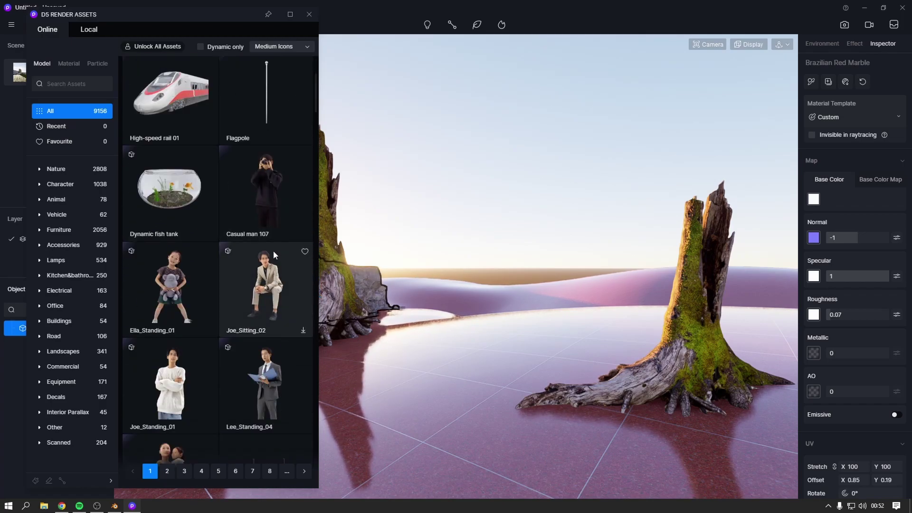
click(250, 382)
scroll(267, 371, down, 1)
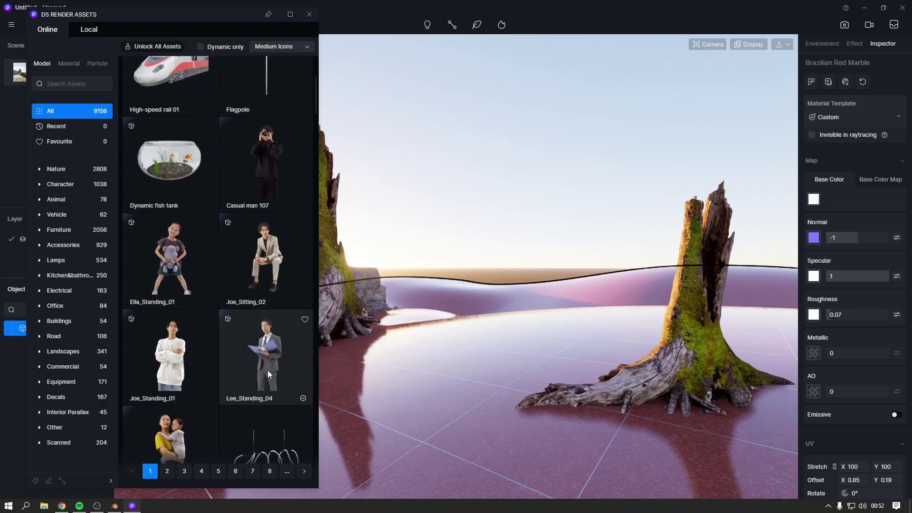
click(267, 370)
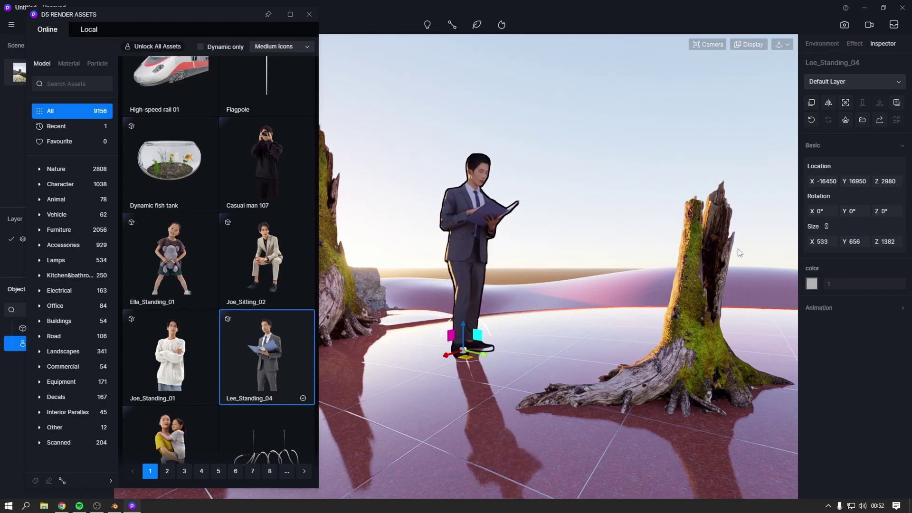
Step: Place the Hospital 02 building beside the man and tilt it about 14° on X
click(187, 305)
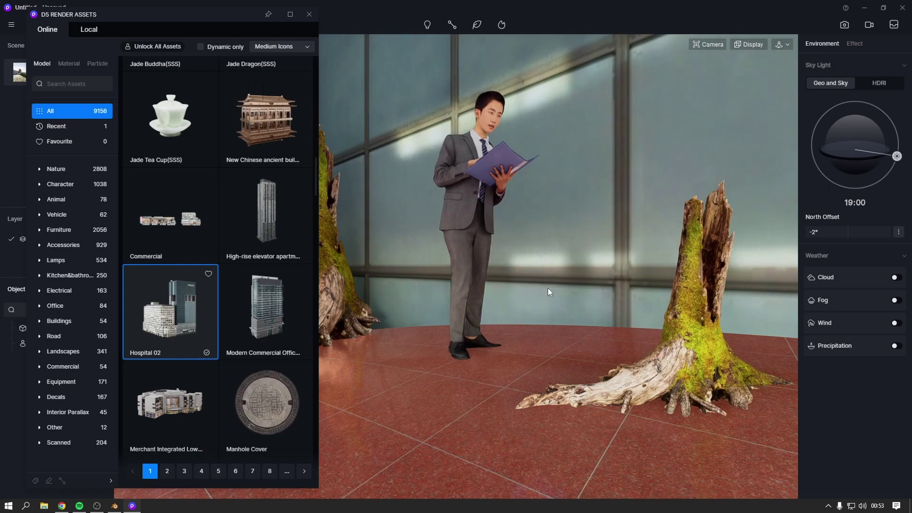
click(547, 288)
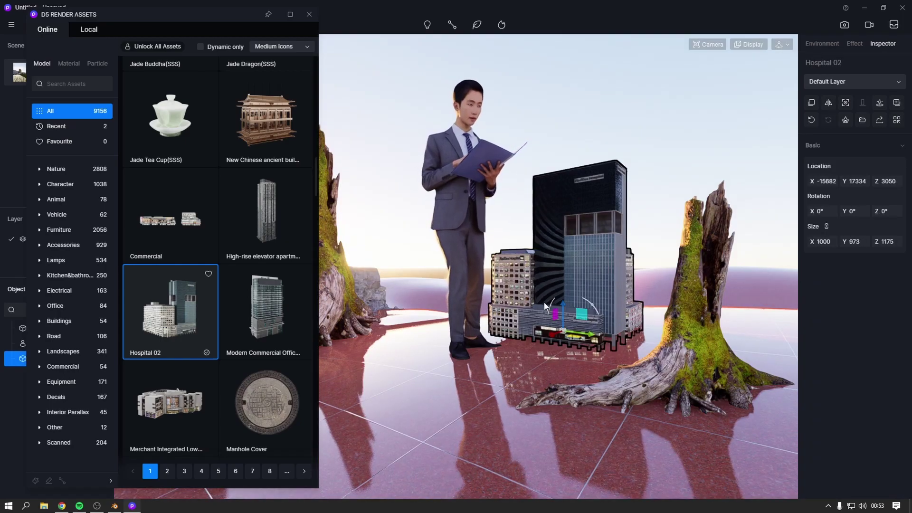
drag(597, 317, 562, 340)
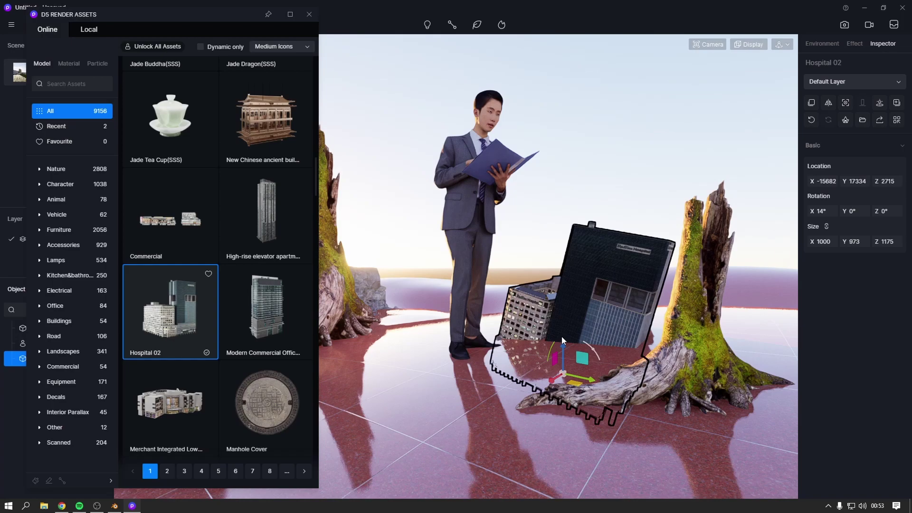
click(607, 218)
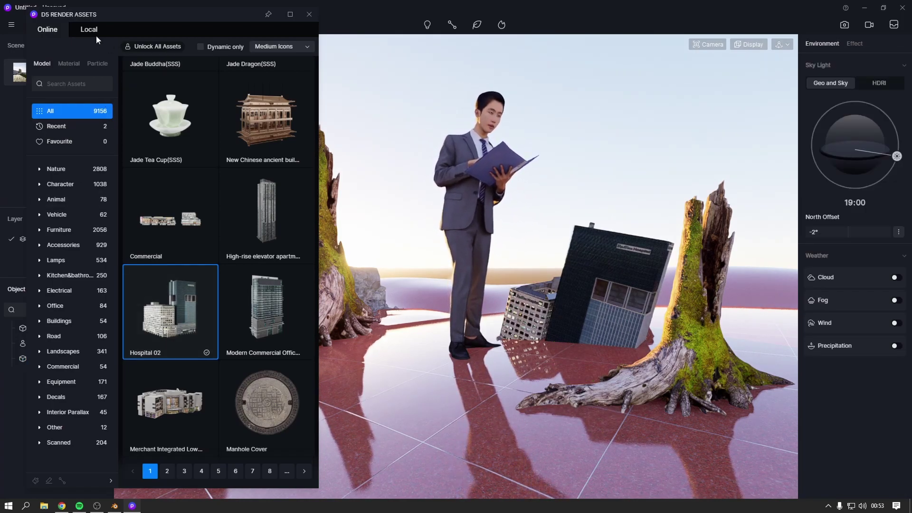
Step: Place the Fire05 particle fire on Hospital 02 and raise it inside the windows
click(98, 64)
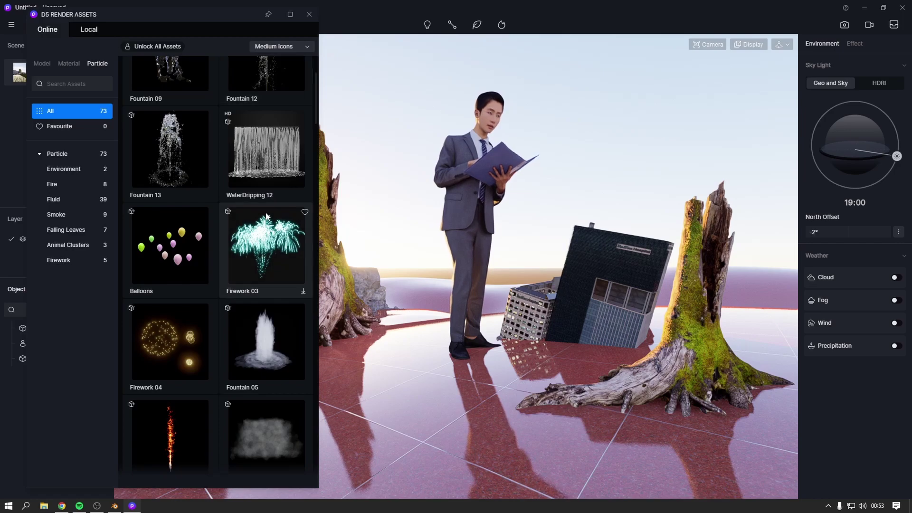
scroll(266, 212, down, 3)
scroll(266, 213, down, 2)
mouse_move(266, 307)
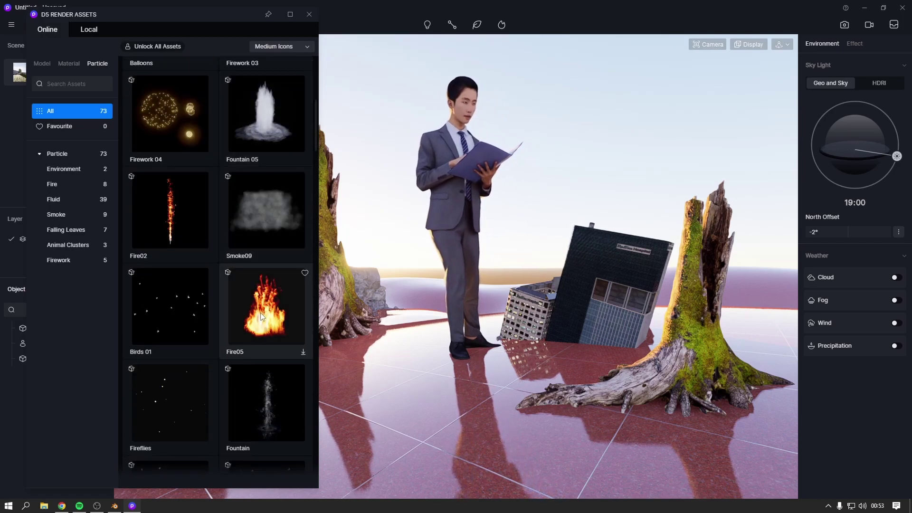
click(260, 312)
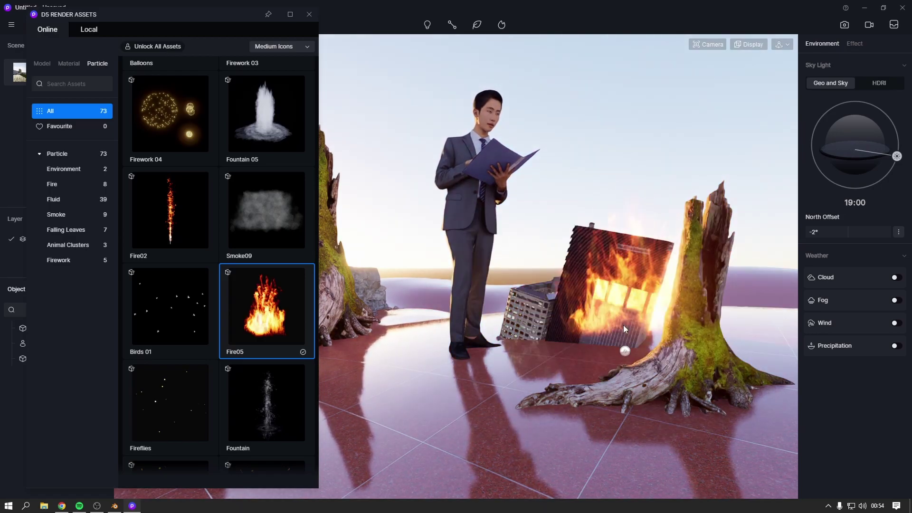
click(616, 328)
mouse_move(616, 327)
mouse_down()
mouse_move(617, 273)
mouse_move(605, 298)
mouse_up()
click(722, 151)
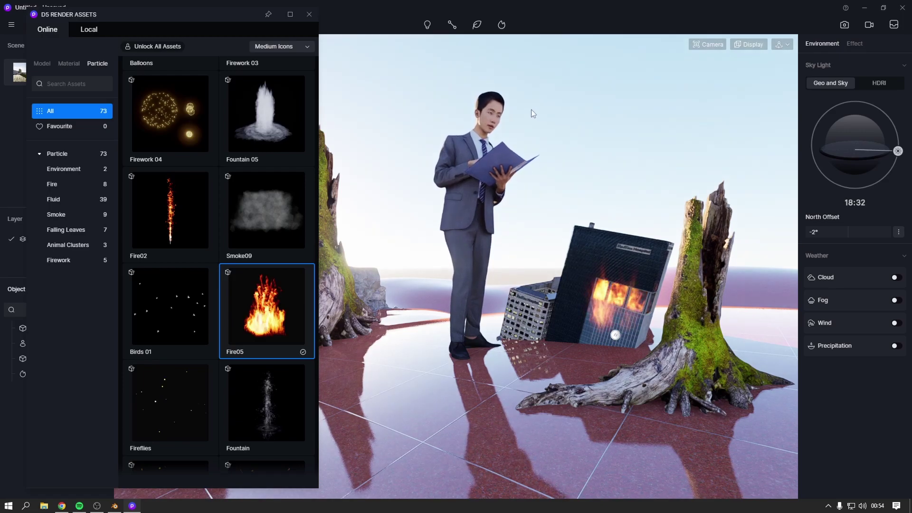
Step: Turn clouds and rain precipitation back on and close the asset library
click(896, 278)
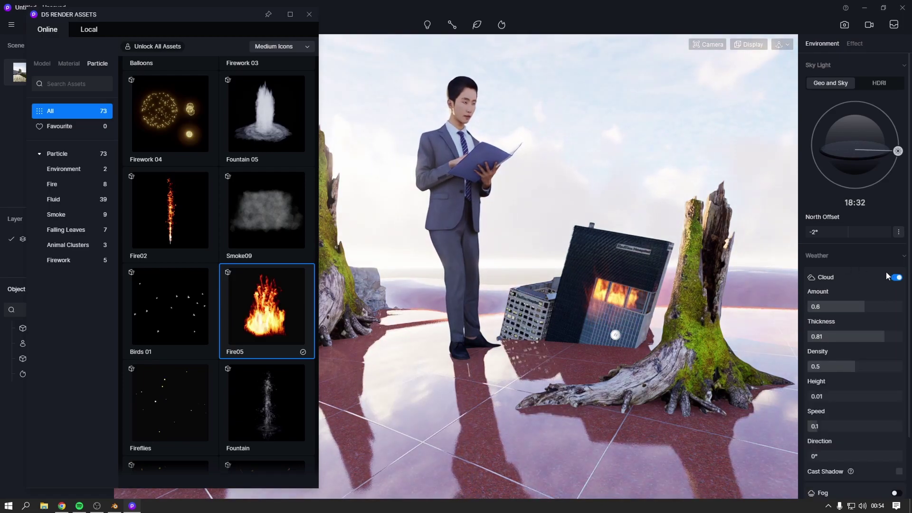
scroll(893, 380, down, 3)
click(897, 468)
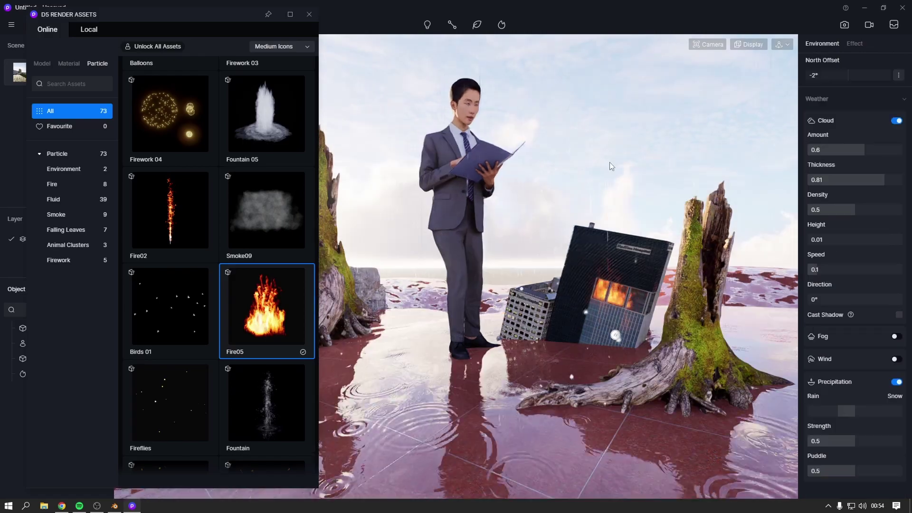
click(309, 14)
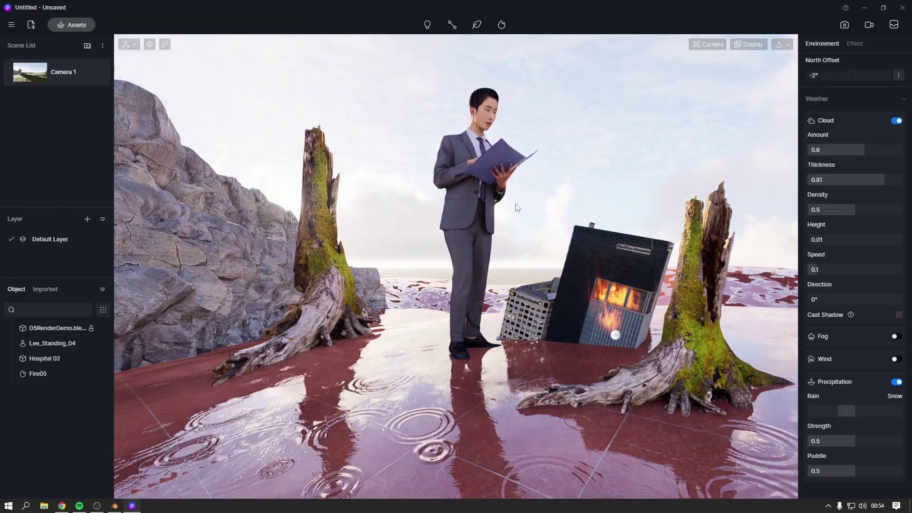
Step: Orbit to see the cliff side-on, briefly bring up Blender, and return to D5
scroll(544, 378, down, 5)
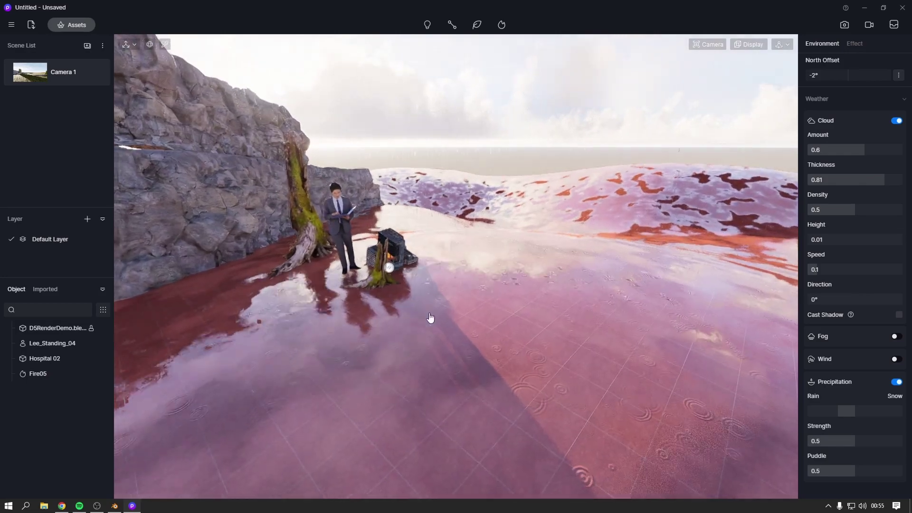
right_drag(432, 319, 509, 360)
scroll(496, 348, up, 3)
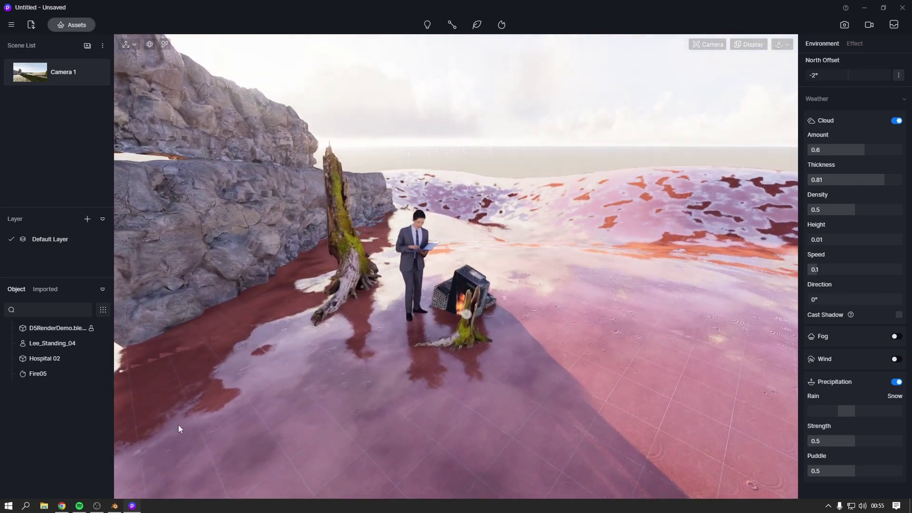
click(115, 505)
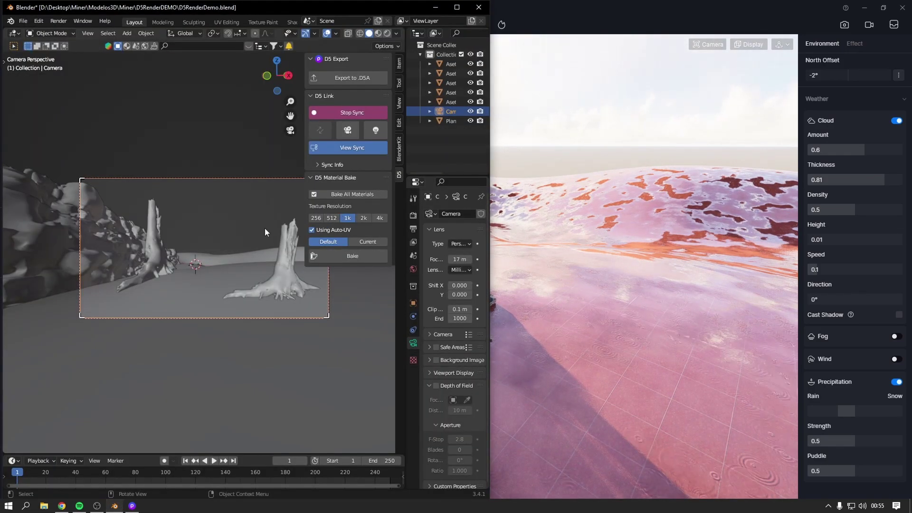
click(435, 12)
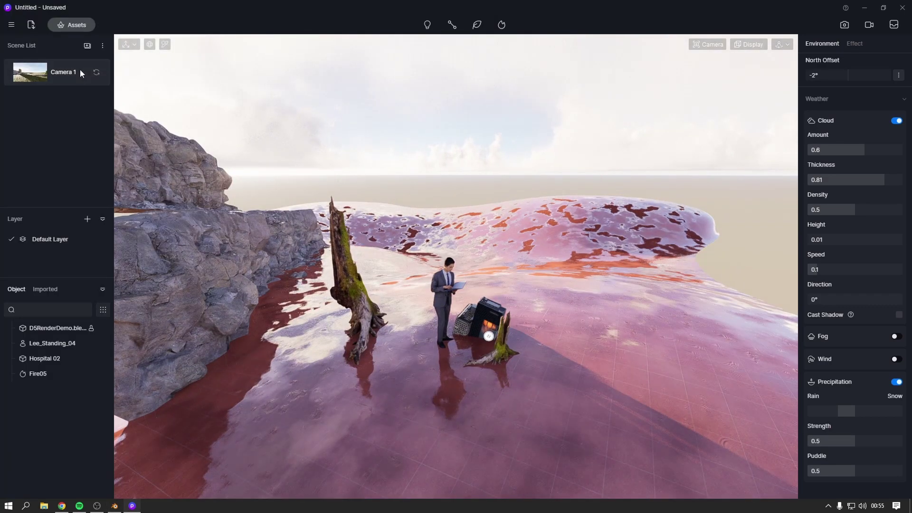
Step: Return to Camera 1 and set the still image render size to 4K (4096 × 2160)
click(67, 72)
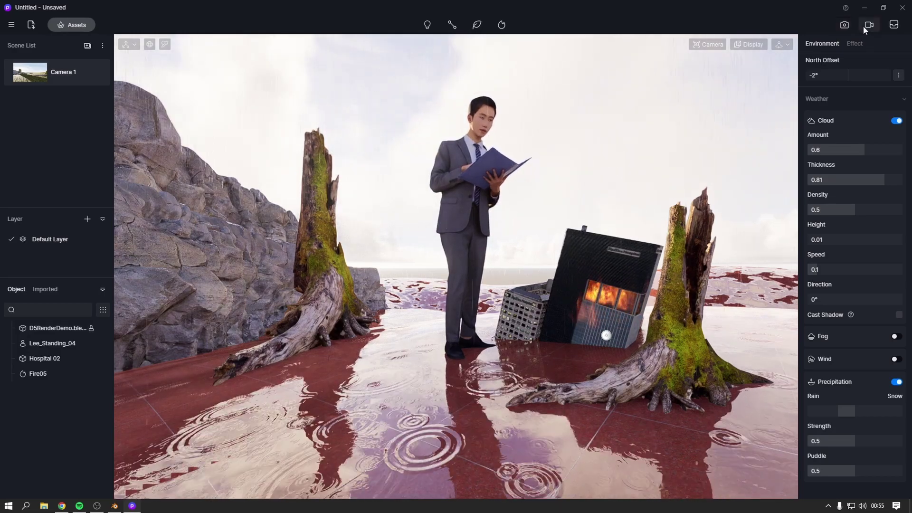
click(844, 25)
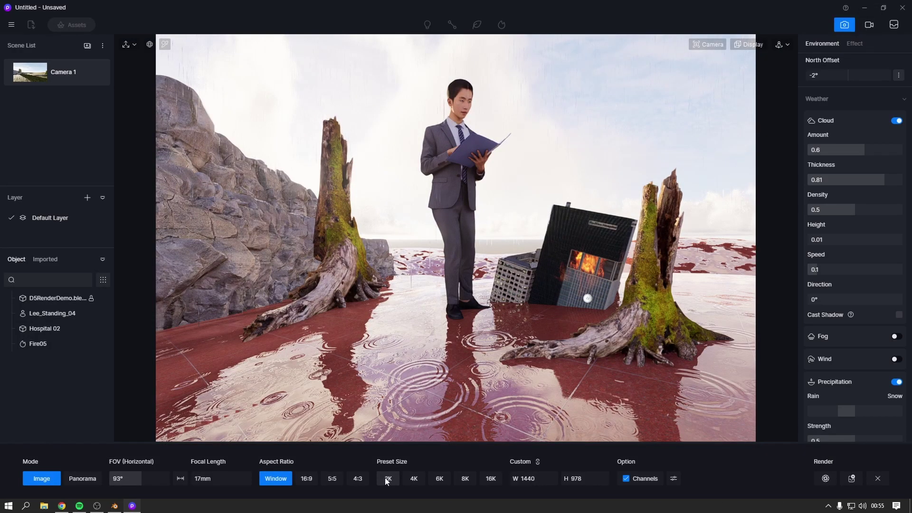
click(423, 480)
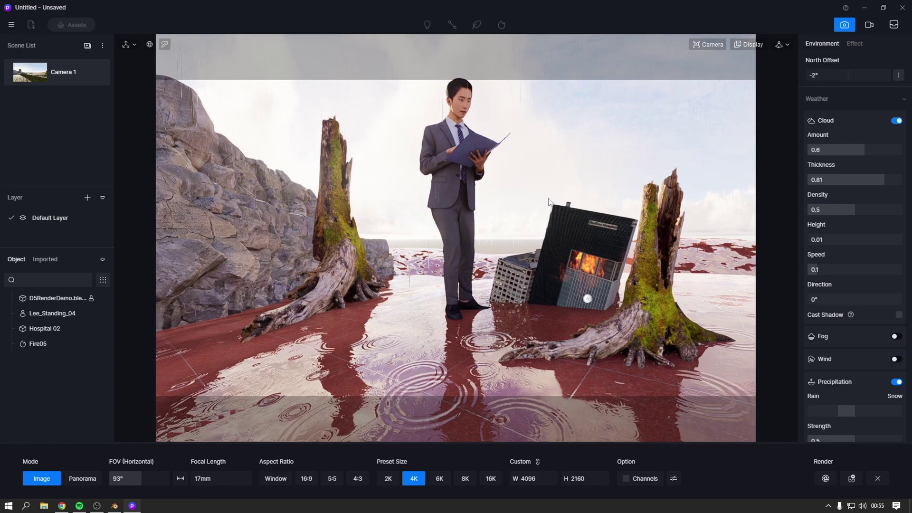
Step: Reframe the camera to centre the reading man, burning building and stumps
scroll(521, 135, up, 2)
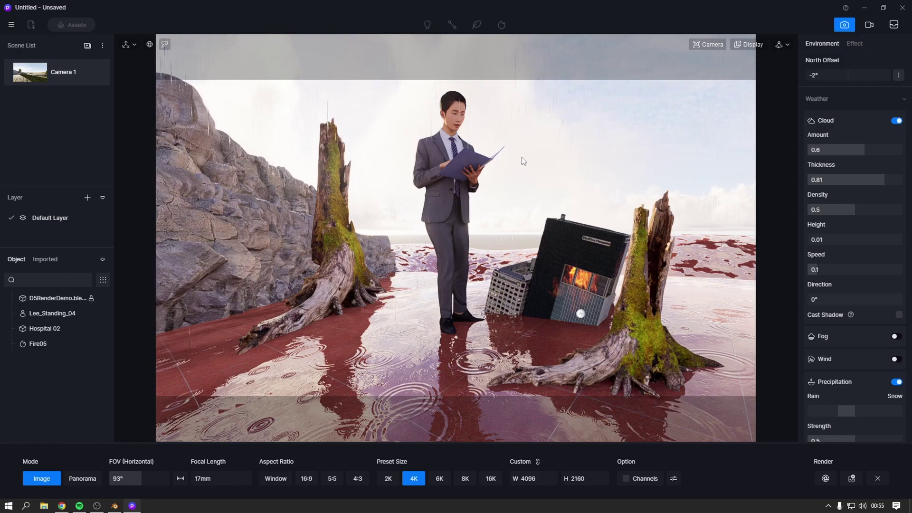
right_drag(492, 204, 516, 196)
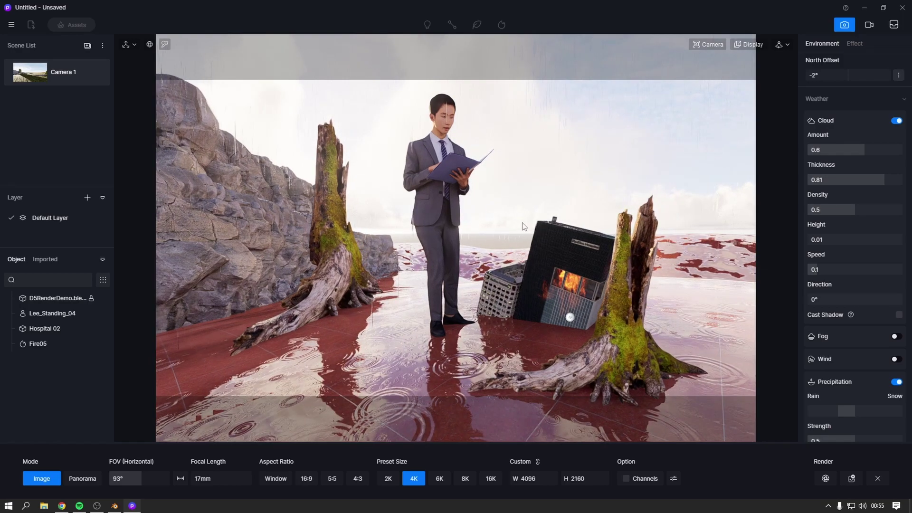
key(a)
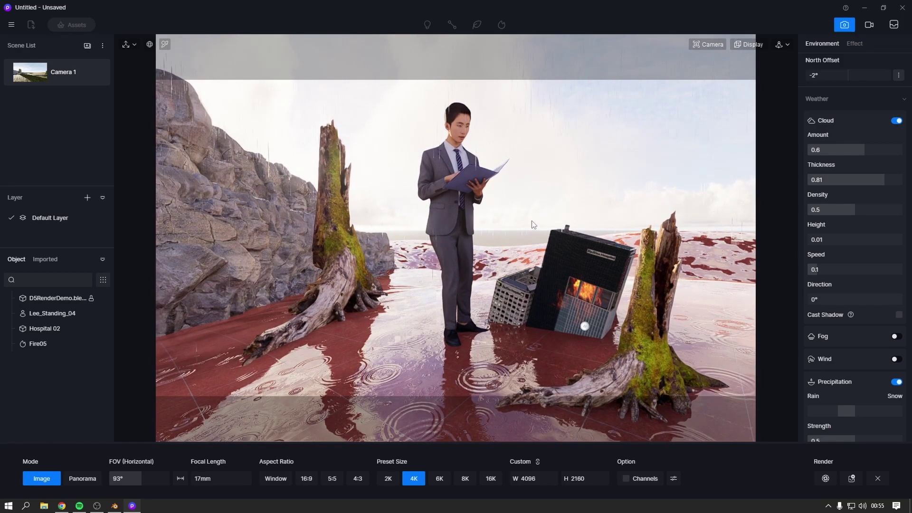
key(w)
key(d)
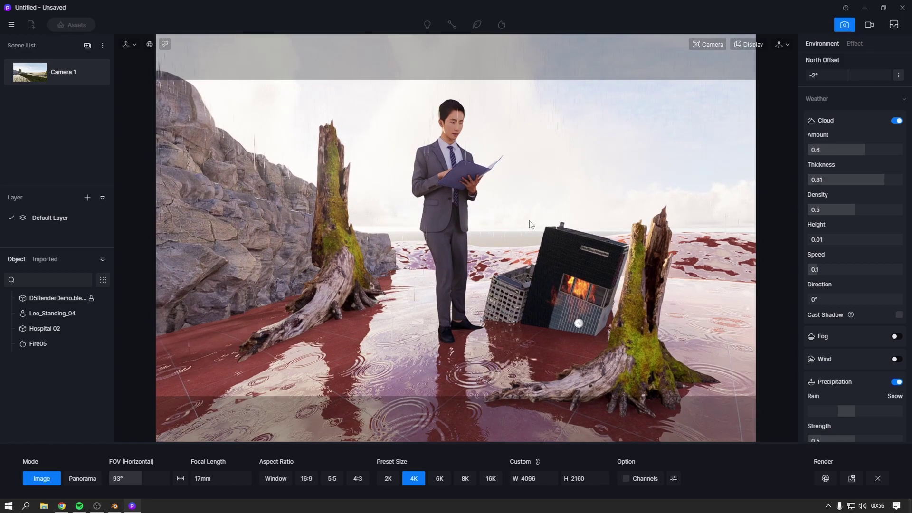